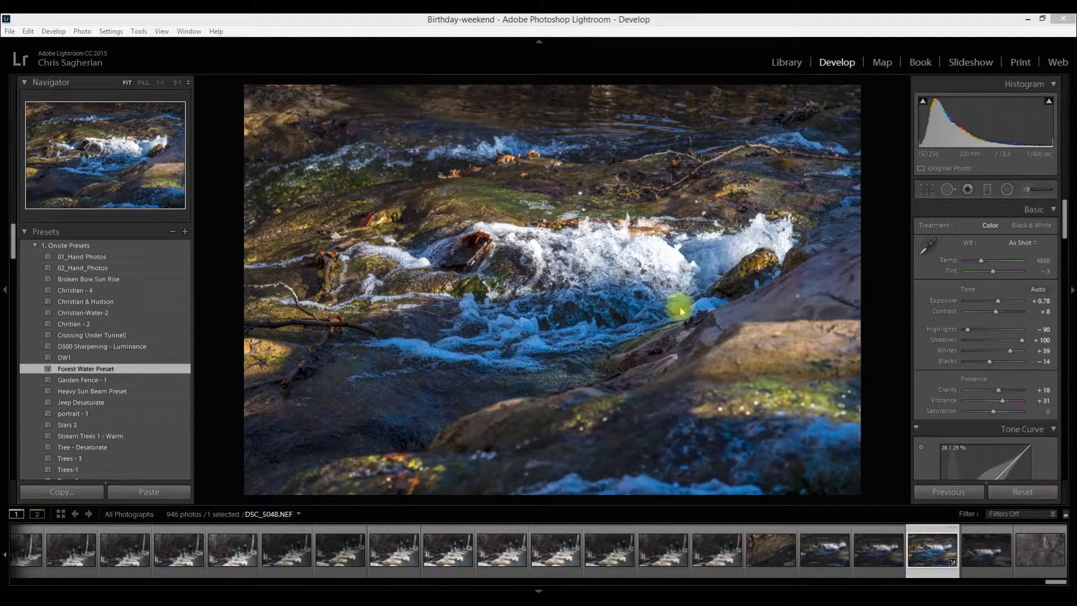
Reset the stream photo's develop settings, and set Highlights to -80, Shadows to +88 and Exposure to +1.08.
left_click(1023, 492)
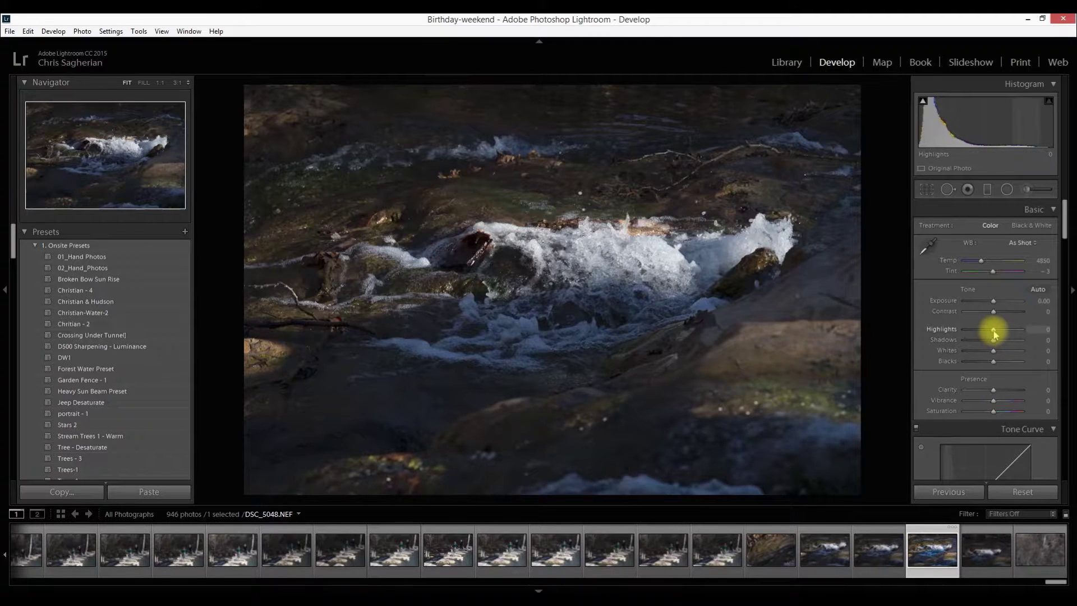
left_click_drag(994, 334, 1021, 347)
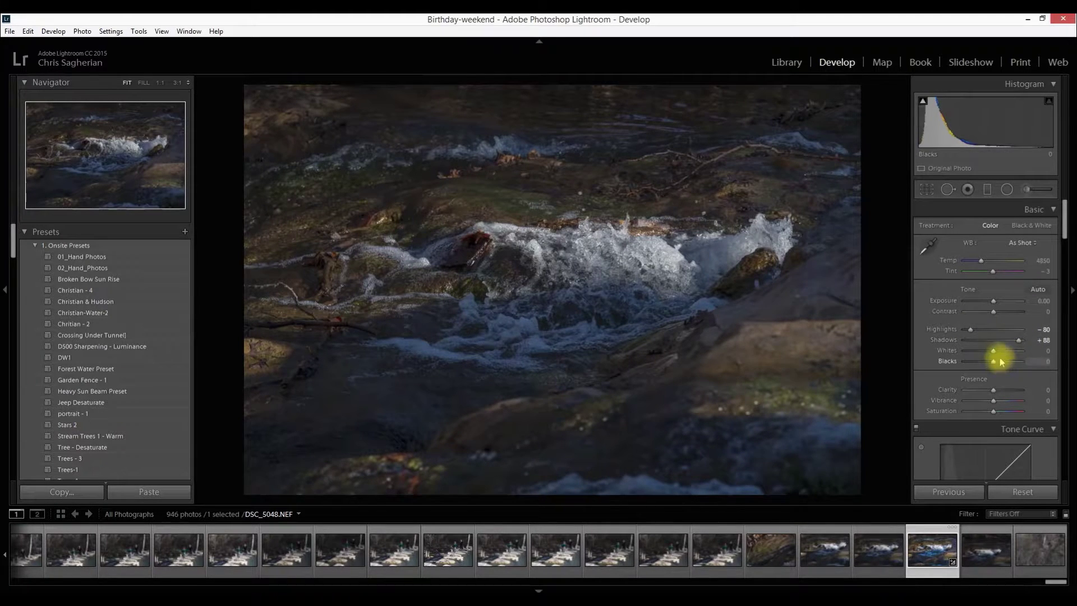
left_click_drag(995, 299, 1003, 299)
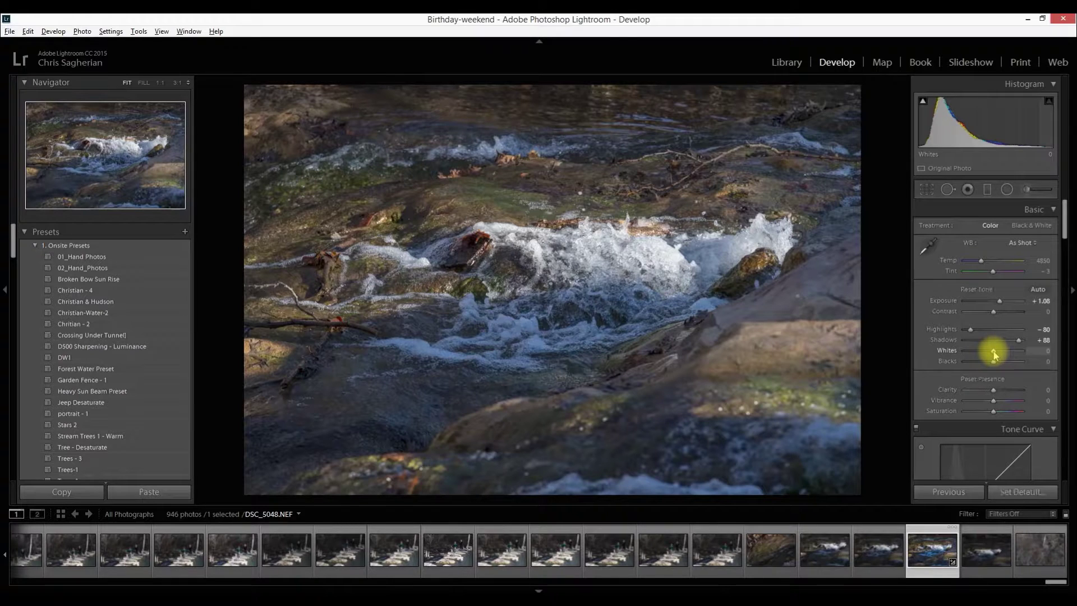
Set Whites to +55, Blacks to -27, Clarity to +10, Vibrance to +8 and the white balance temperature to 5235.
mouse_move(993, 353)
left_mouse_down()
mouse_move(1011, 360)
mouse_move(985, 359)
mouse_move(1011, 363)
left_mouse_up()
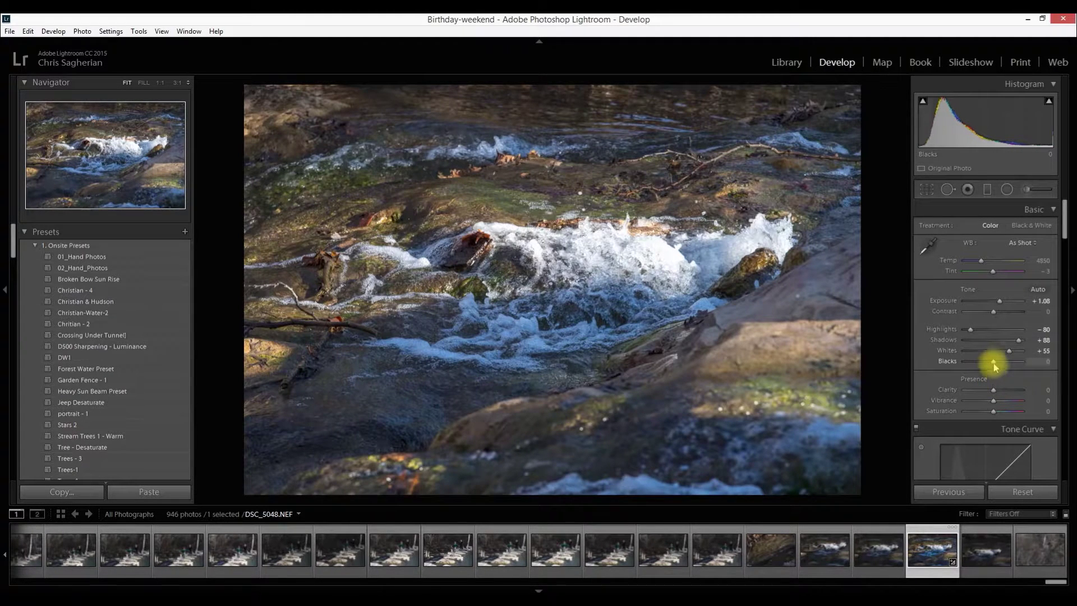
left_click_drag(994, 365, 987, 366)
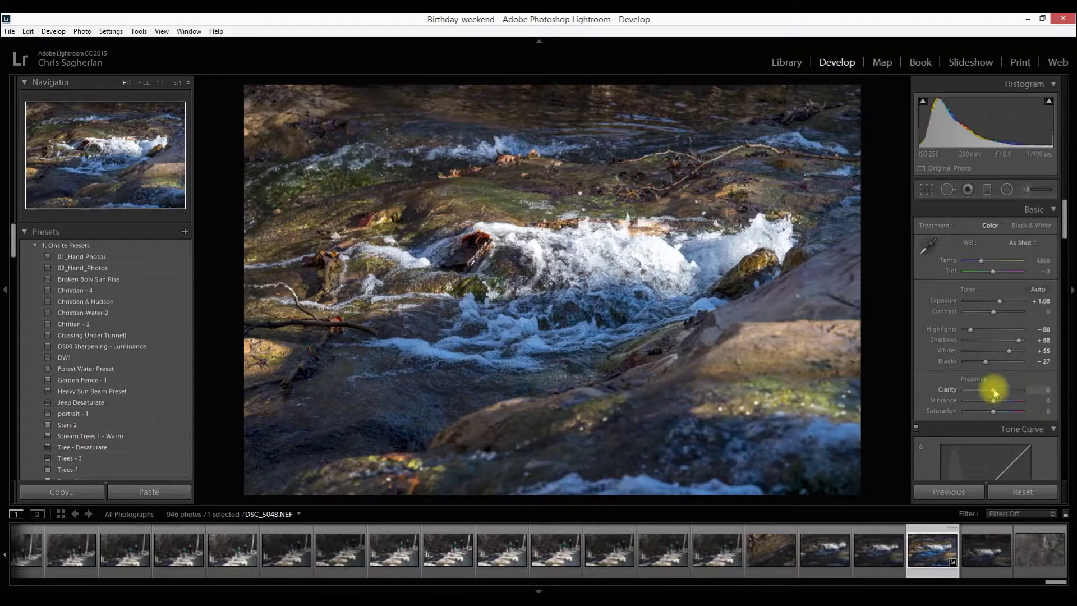
left_click_drag(995, 391, 997, 391)
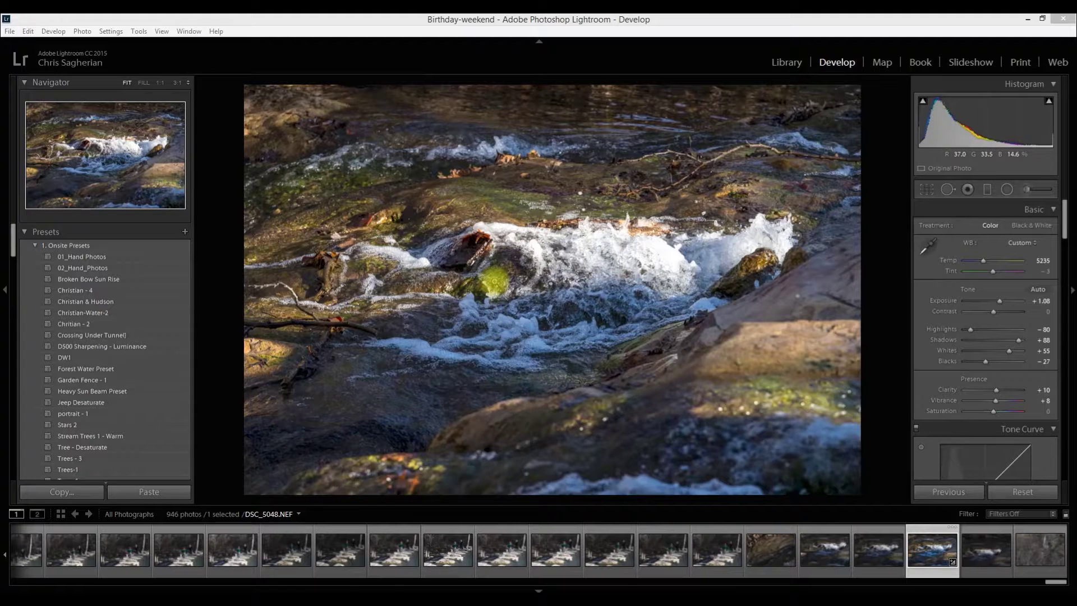
Open the adjusted stream photo in Adobe Photoshop CC 2017 for editing.
right_click(494, 282)
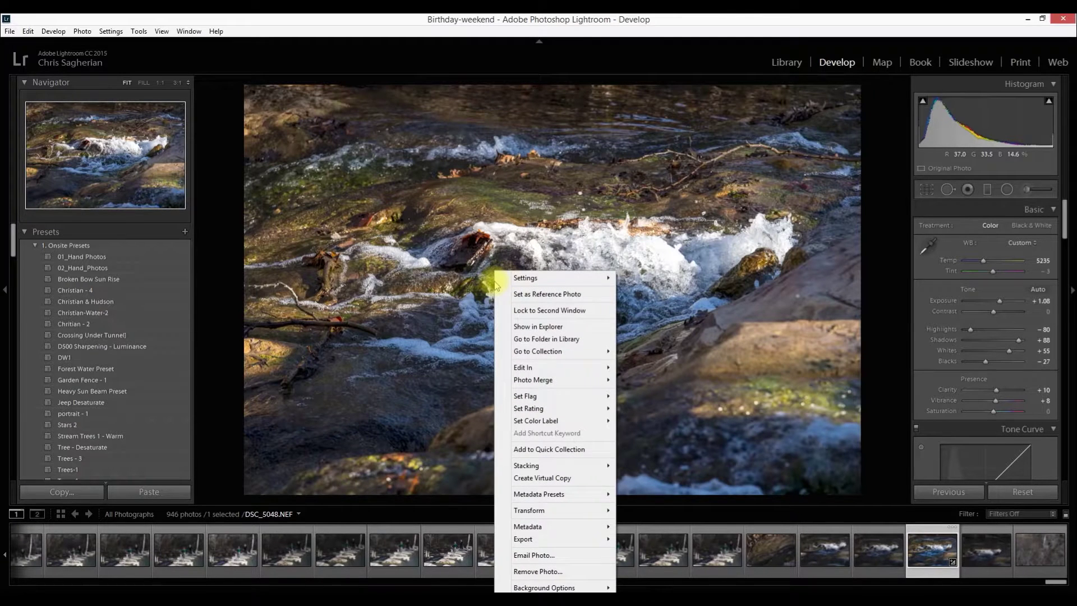
mouse_move(589, 367)
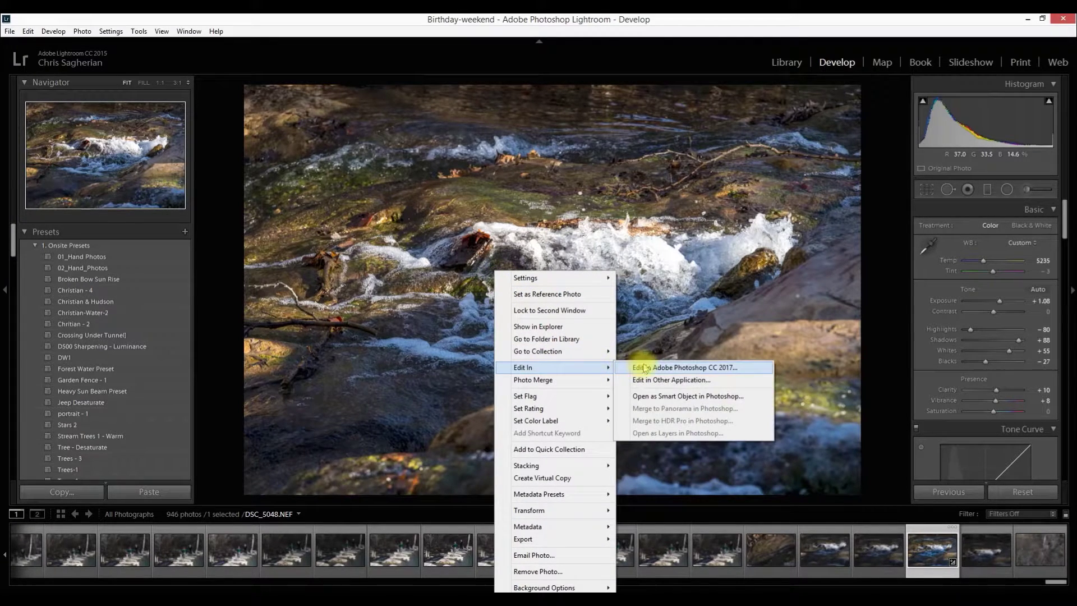
left_click(663, 368)
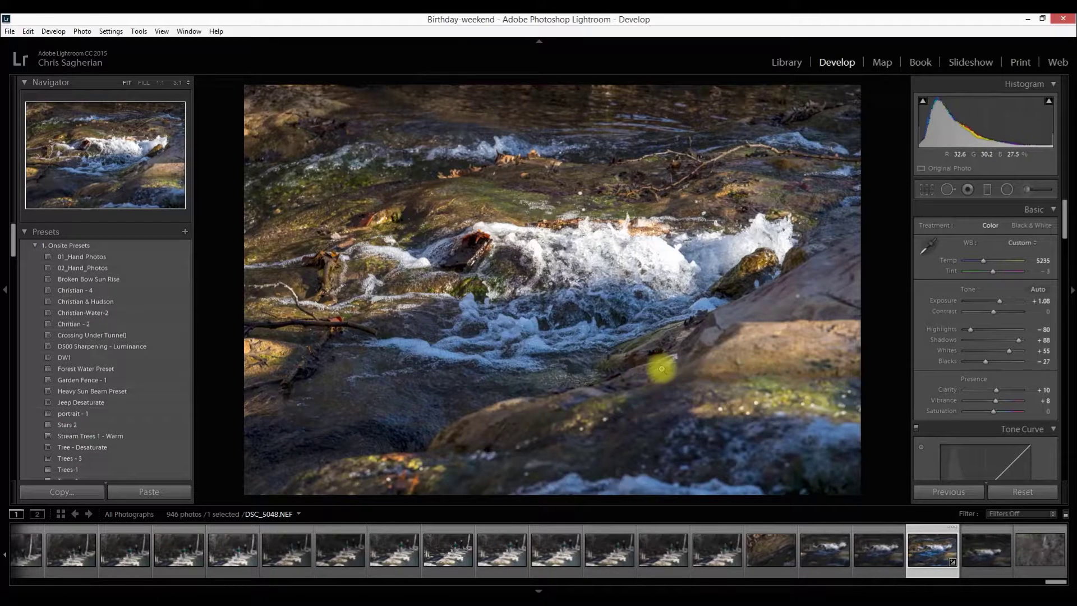
key("space")
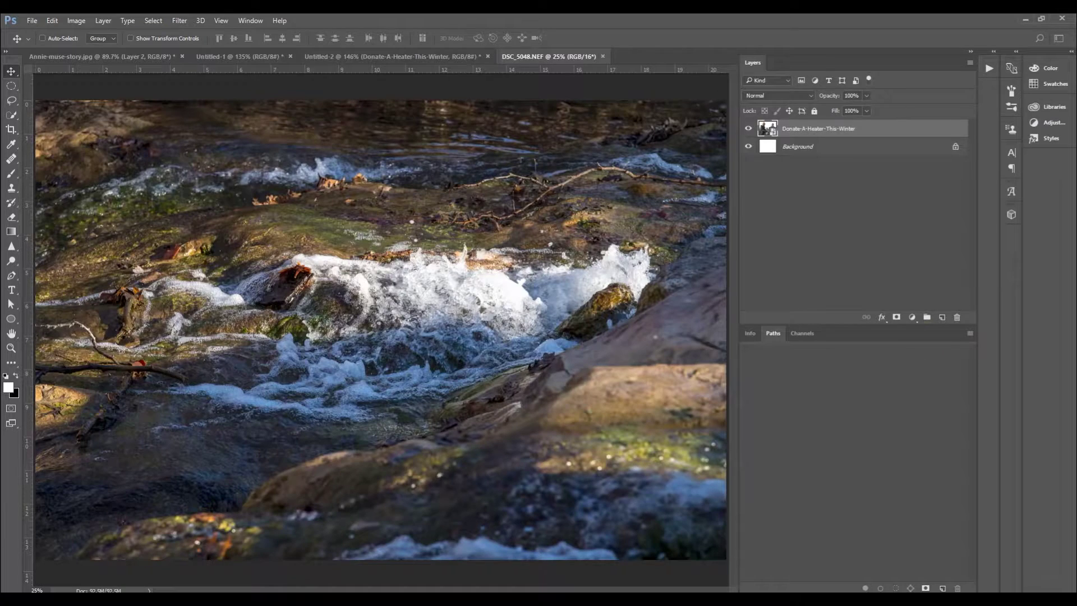
Duplicate the Background layer under the name "Background copy" and convert the duplicate to a smart object.
scroll(432, 362, "down", 2)
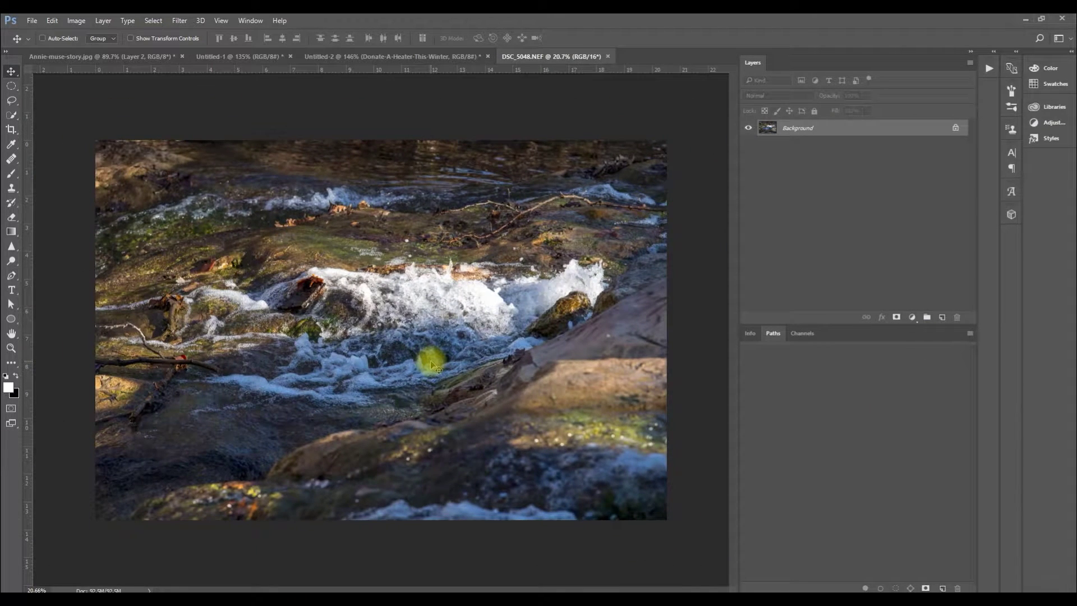
scroll(432, 365, "down", 1)
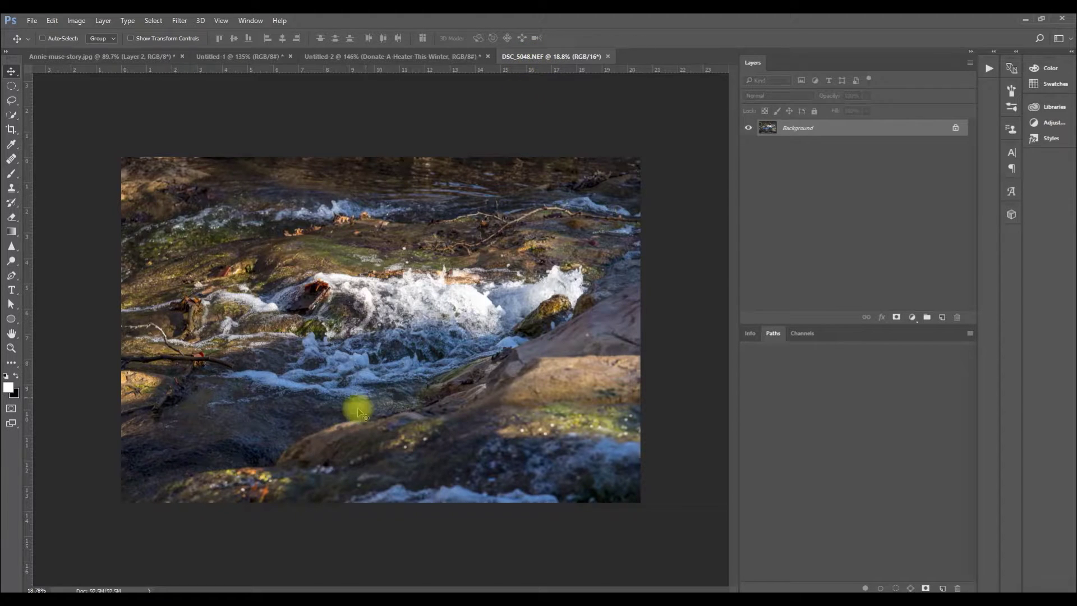
scroll(353, 410, "up", 1)
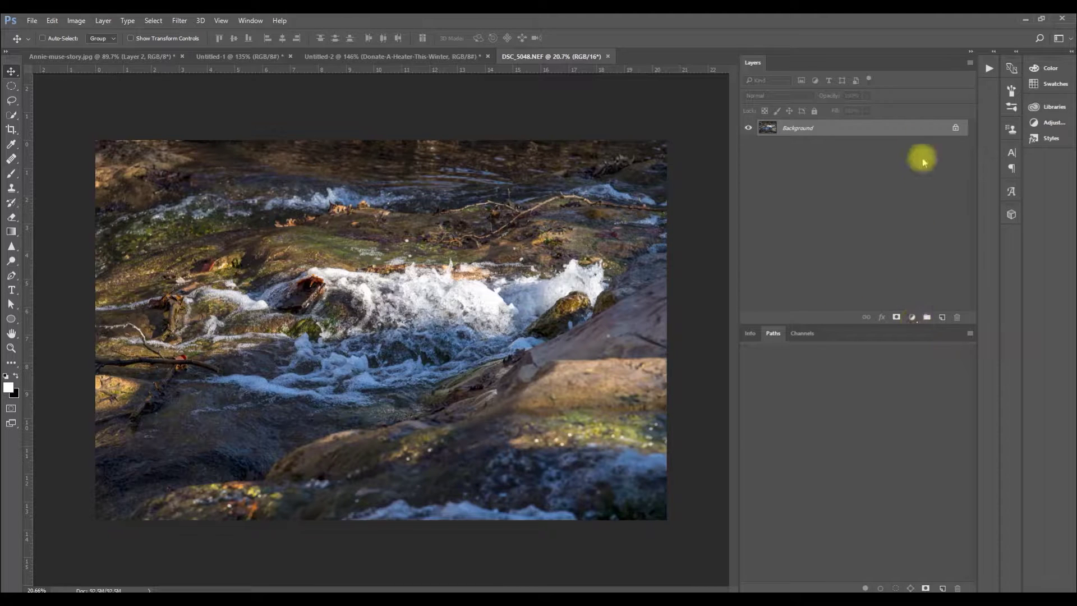
right_click(918, 133)
left_click(948, 153)
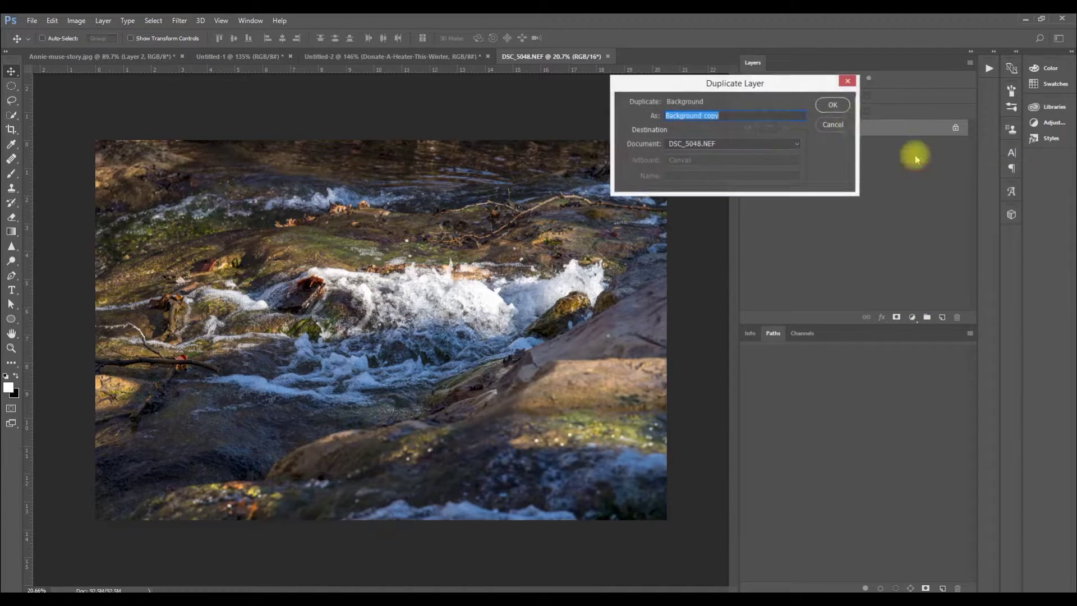
left_click(834, 106)
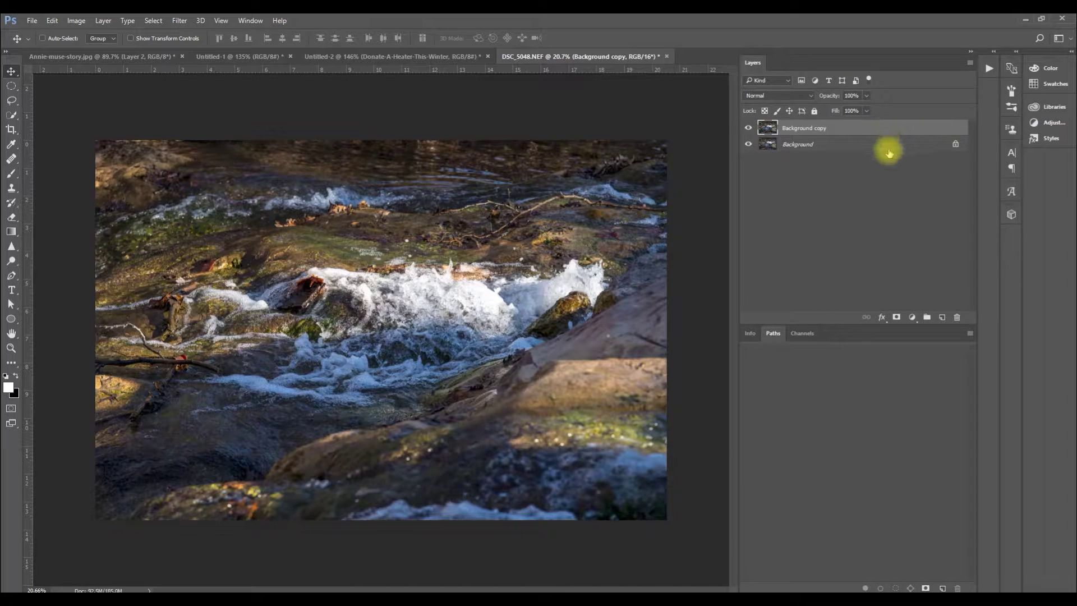
right_click(888, 132)
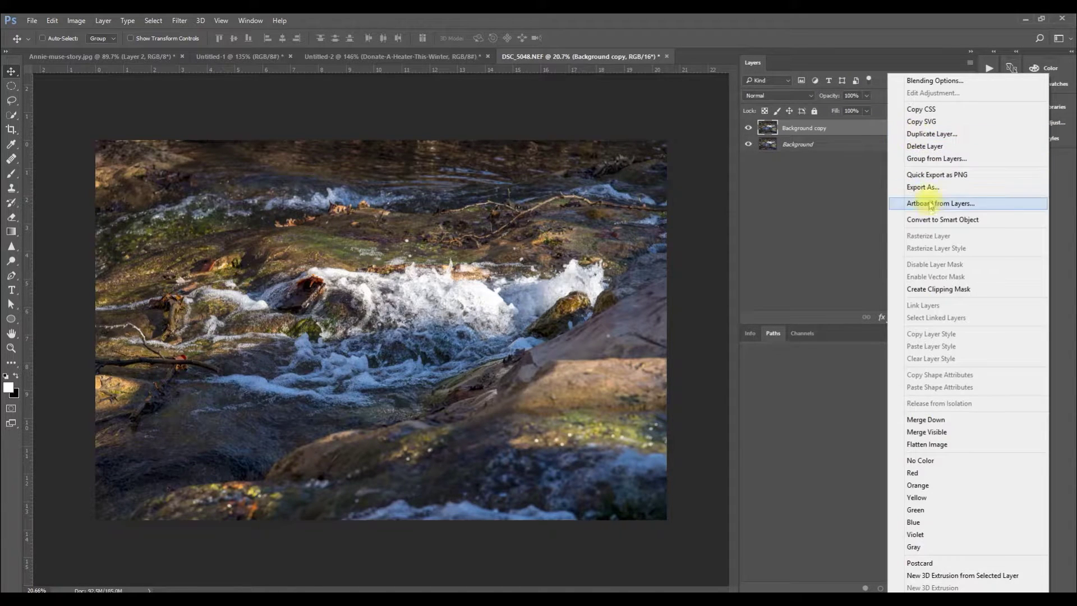
left_click(936, 220)
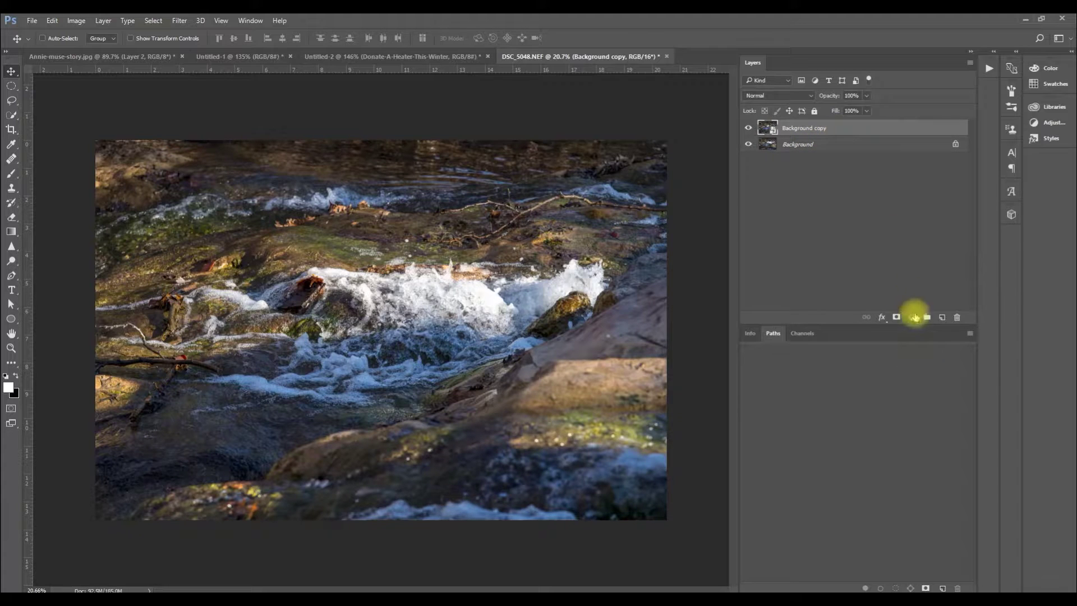
Add a Hue/Saturation adjustment layer above Background copy and clip it to that layer.
left_click(914, 319)
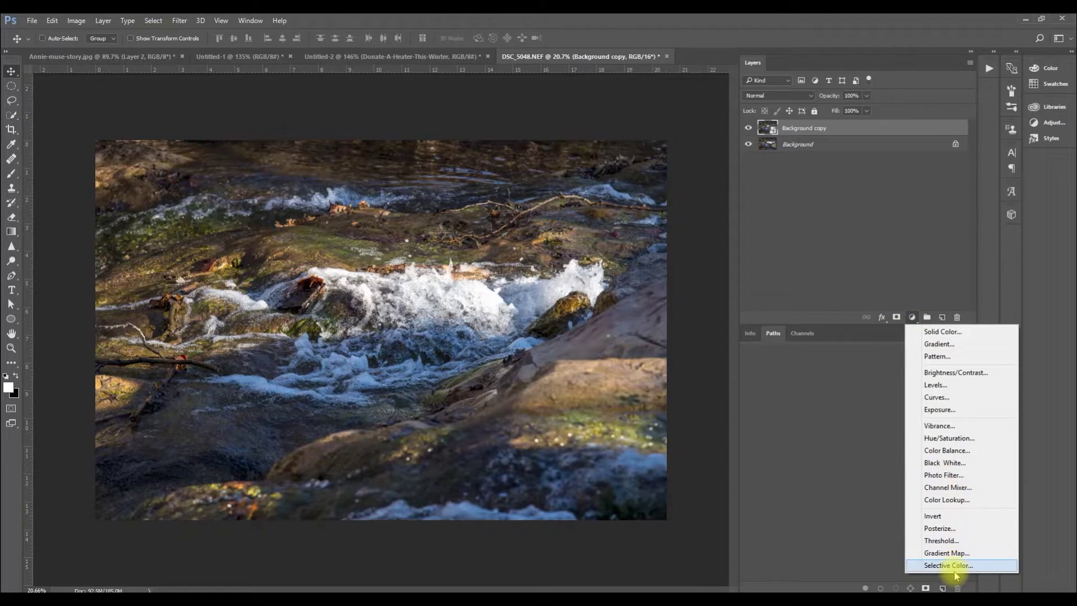
left_click(952, 441)
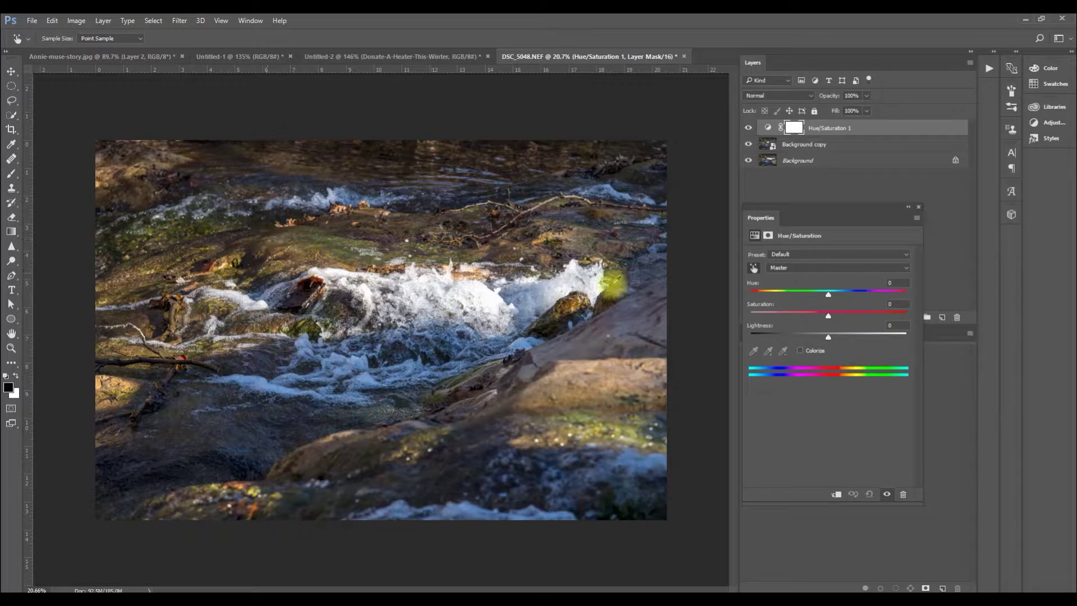
left_click_drag(848, 212, 729, 88)
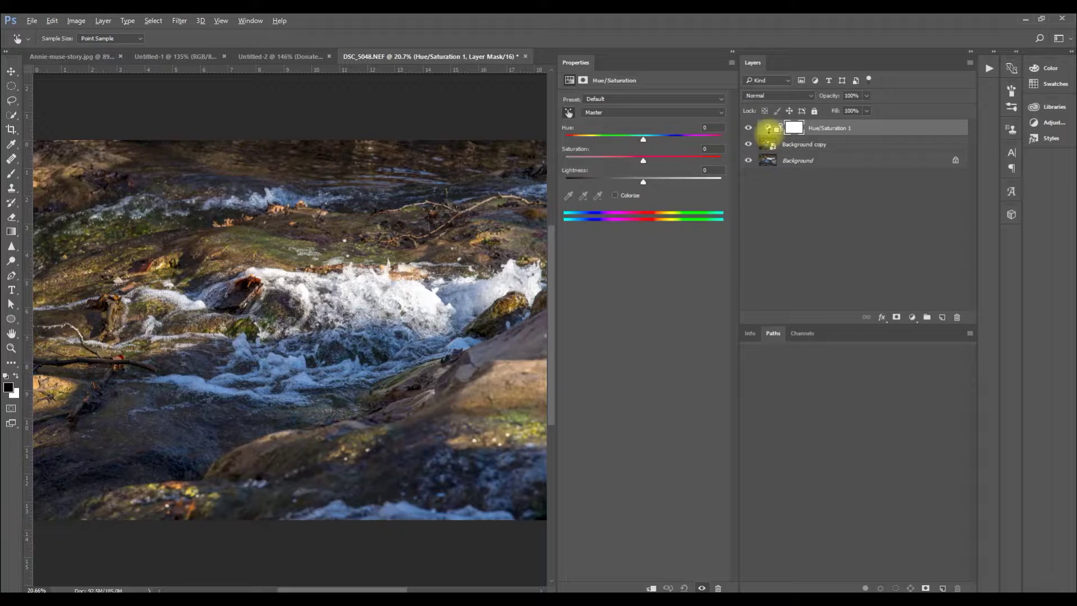
key("ctrl+alt+g")
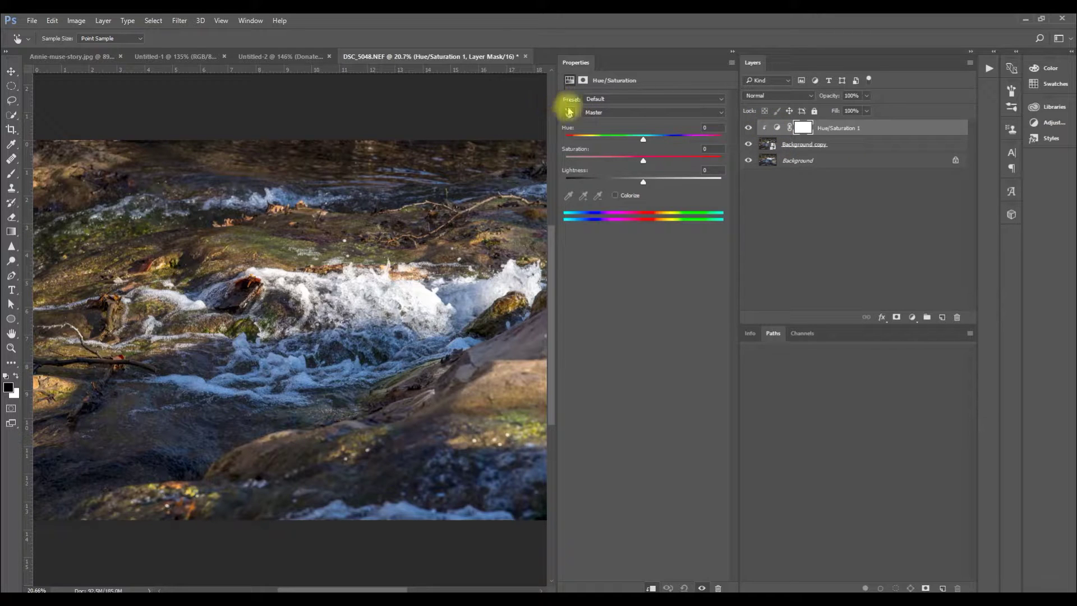
left_click(619, 114)
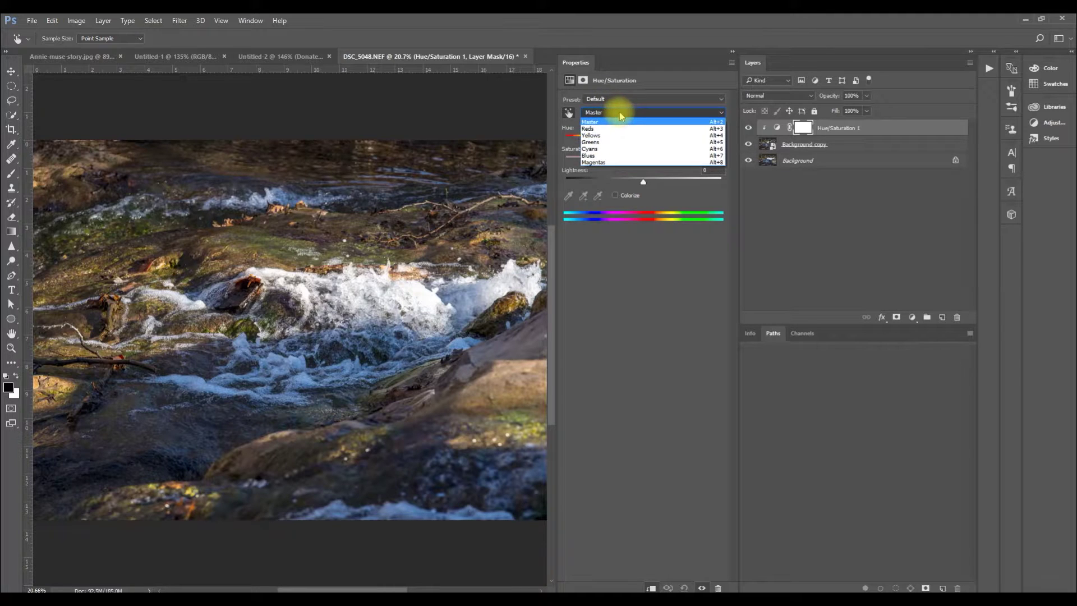
left_click(625, 142)
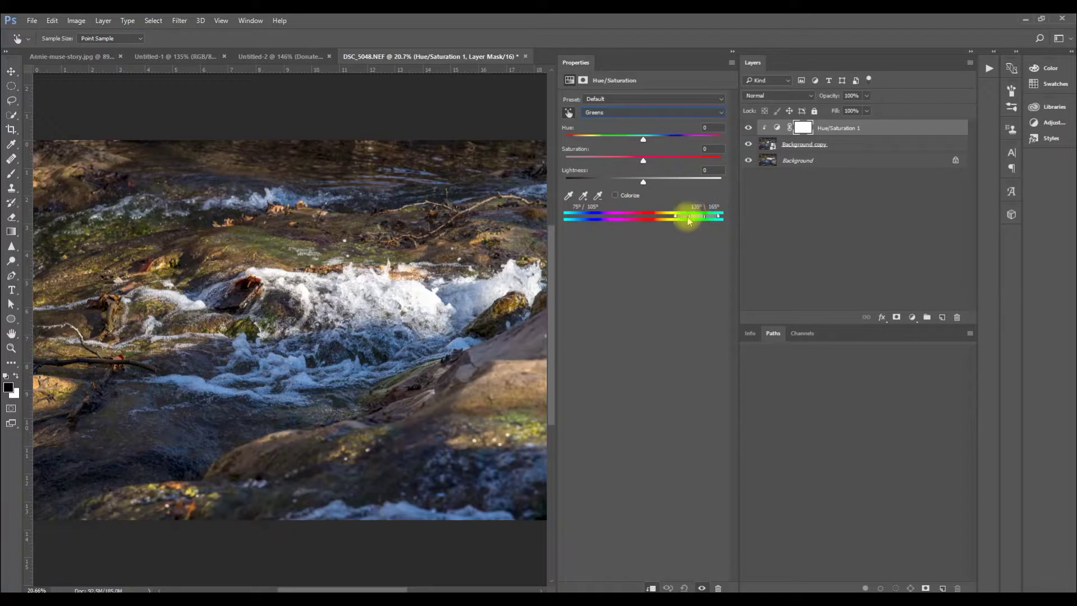
left_click_drag(647, 52, 825, 112)
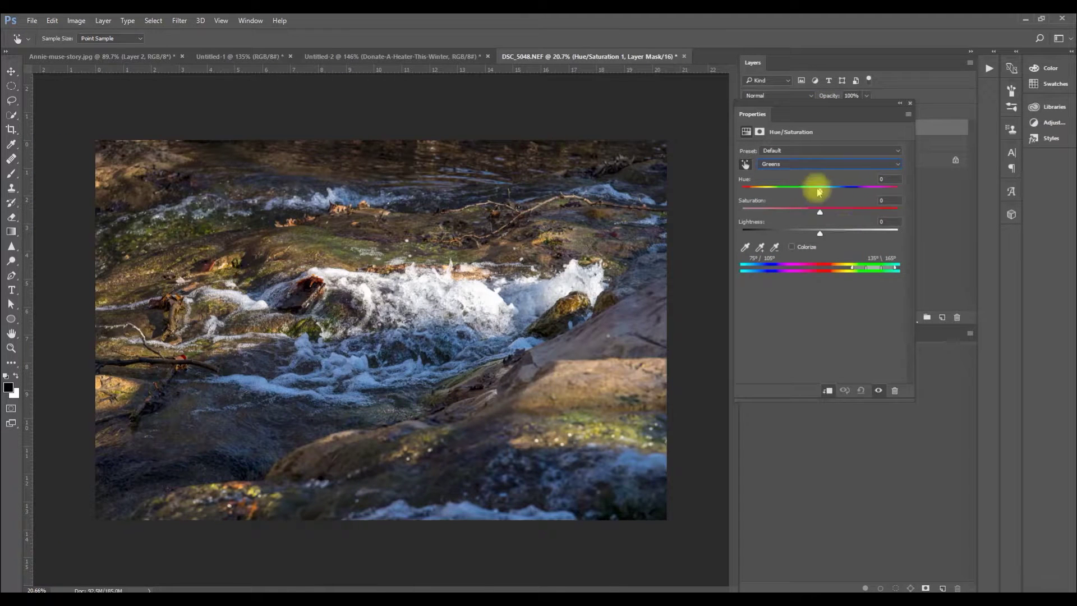
left_click_drag(828, 192, 871, 216)
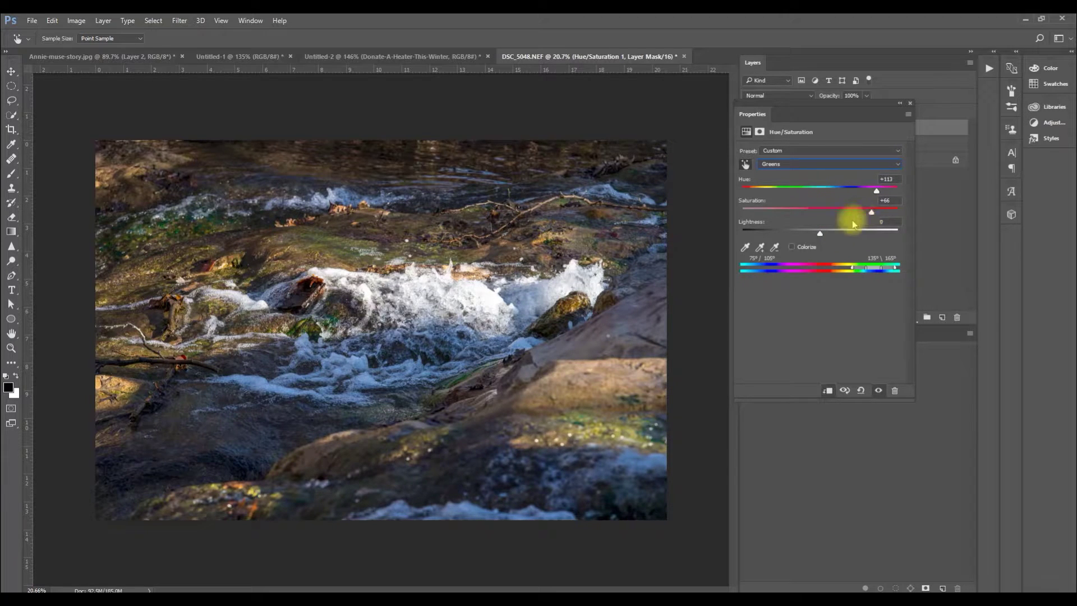
left_click_drag(873, 268, 857, 271)
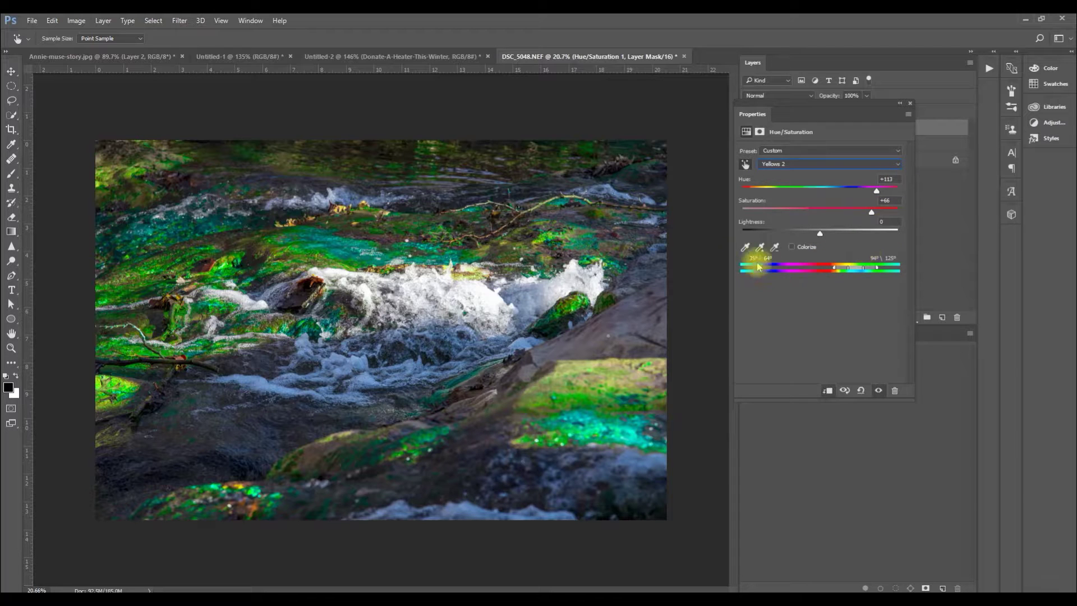
left_click(859, 391)
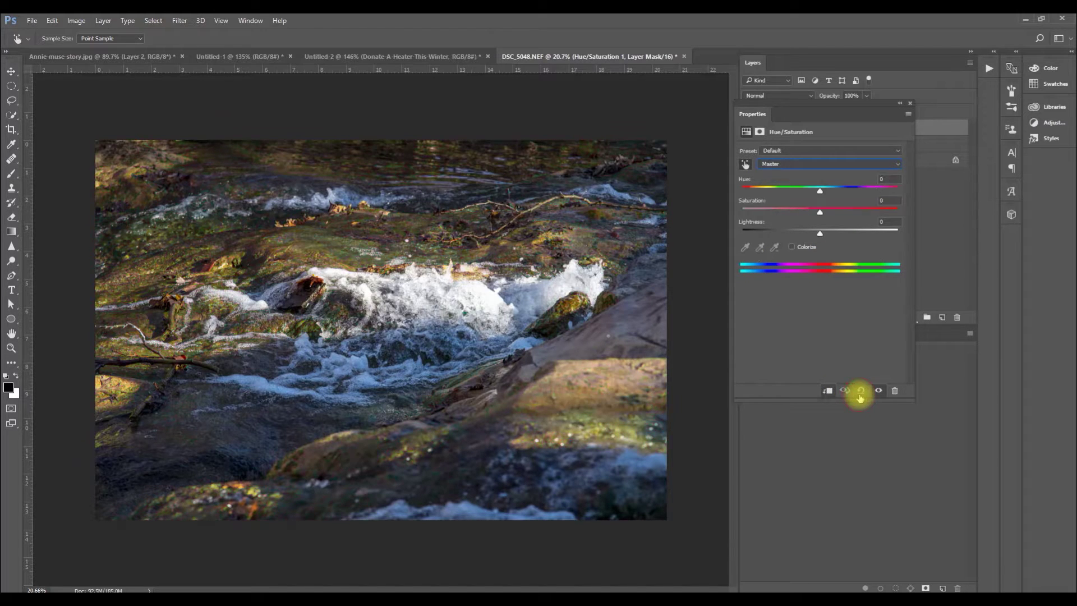
Shift the Hue/Saturation Greens range toward yellow to 44°/73° and 103°/133°, with Hue +6, Saturation +61 and Lightness +14.
left_click(845, 164)
left_click(782, 193)
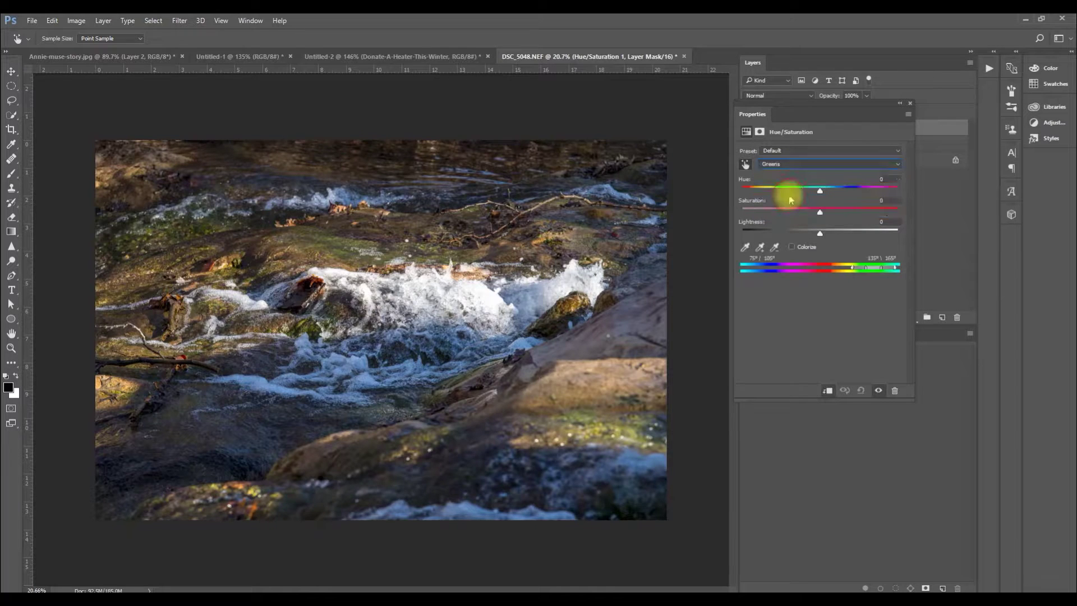
left_click_drag(821, 213, 840, 212)
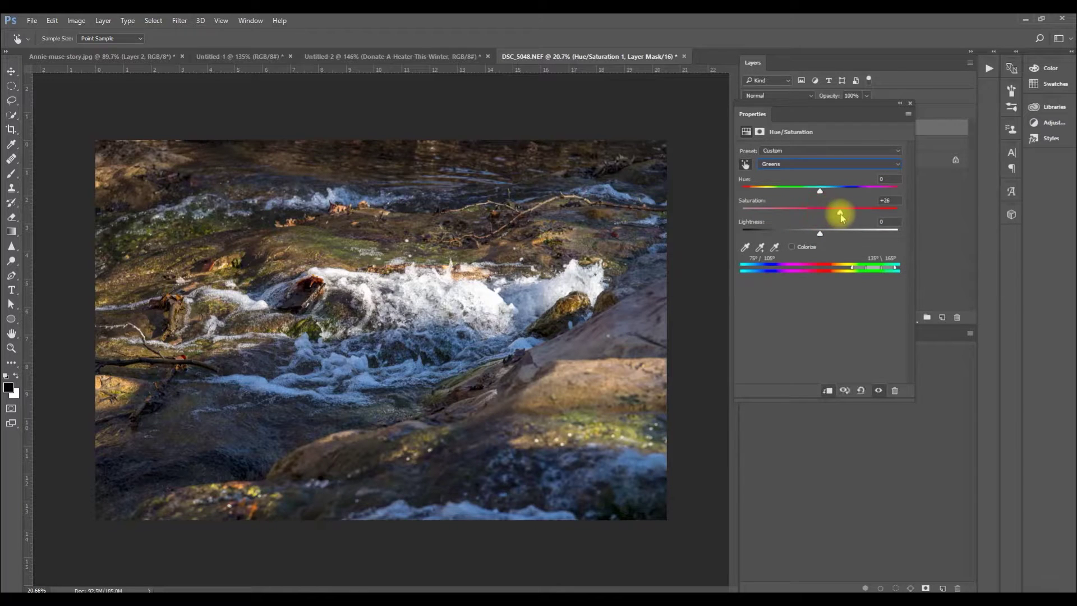
left_click_drag(878, 272, 856, 268)
left_click_drag(820, 190, 855, 219)
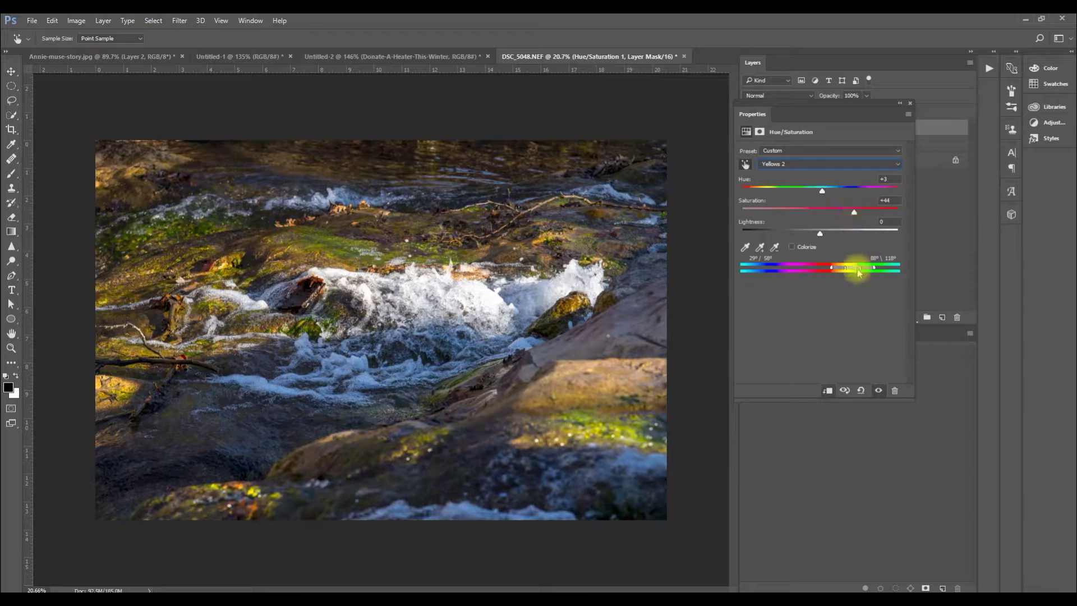
left_click_drag(858, 272, 863, 274)
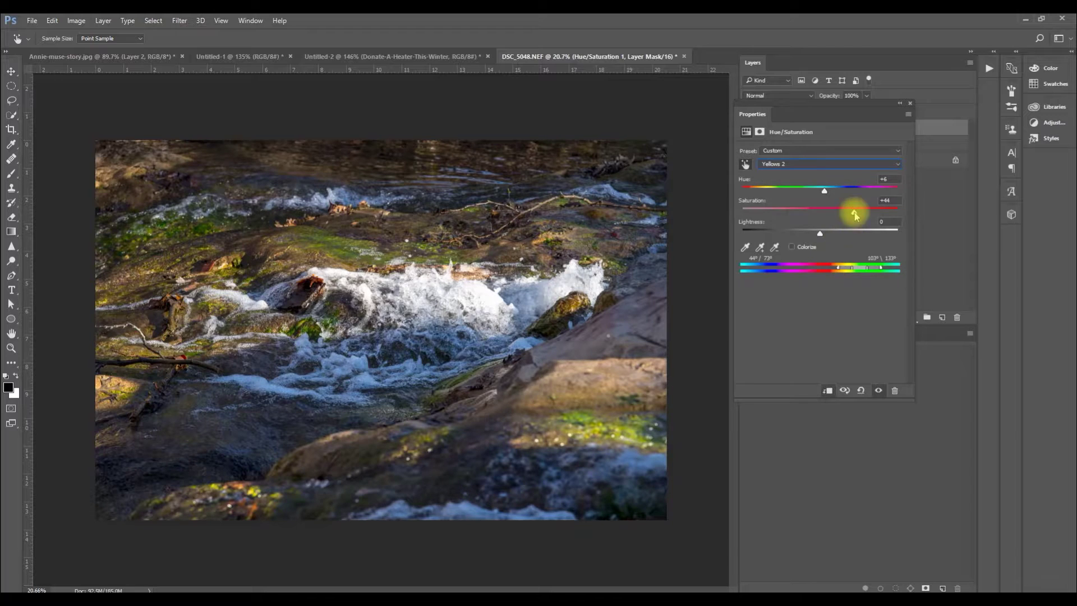
left_click_drag(820, 235, 869, 223)
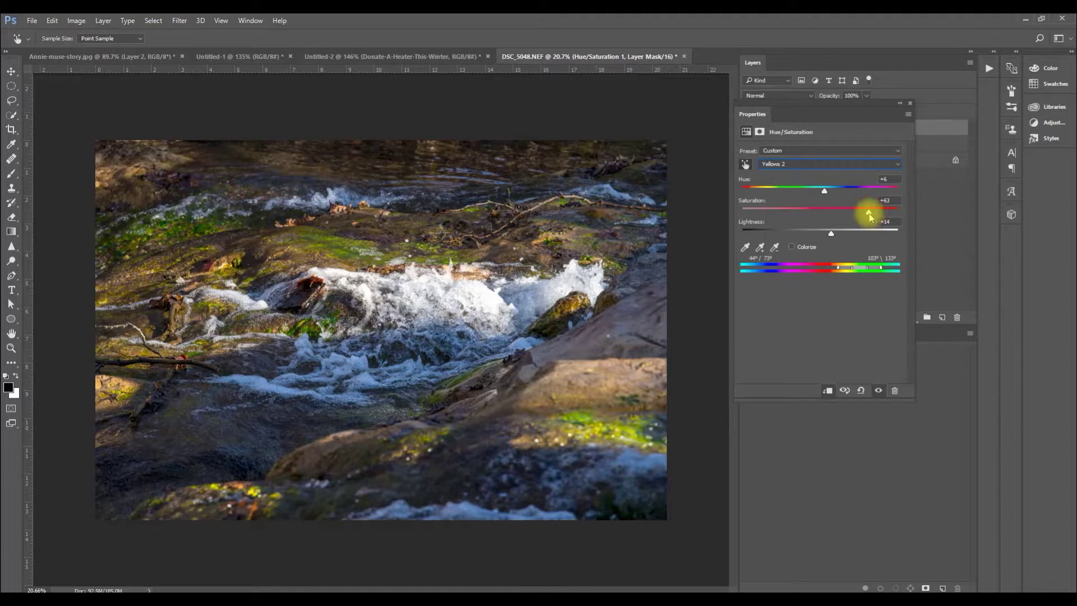
left_click_drag(873, 216, 868, 214)
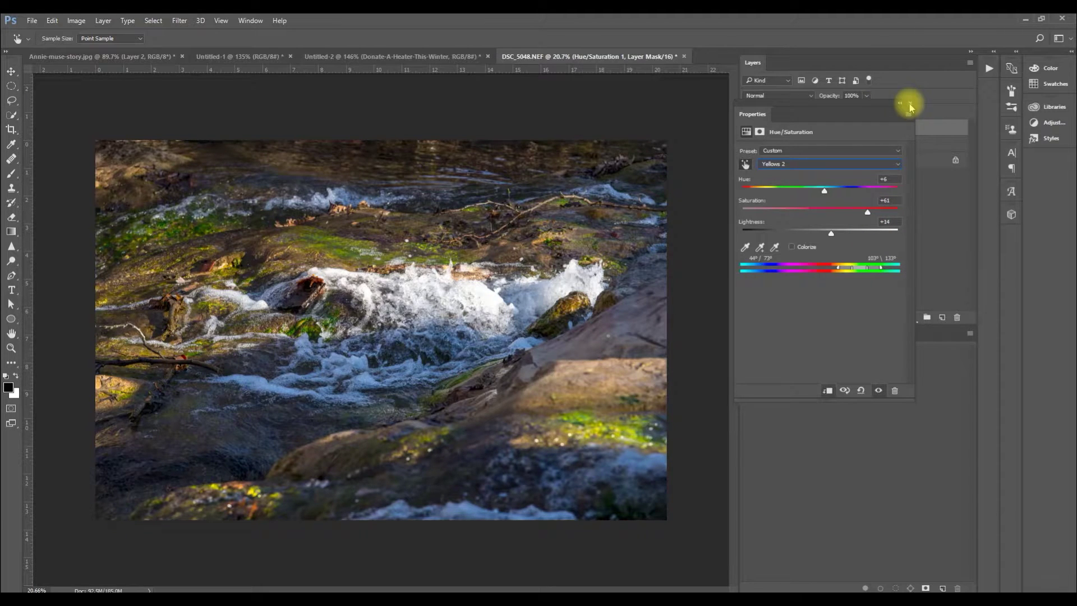
Close the adjustment's properties and group the Hue/Saturation layer together with Background copy.
left_click(910, 107)
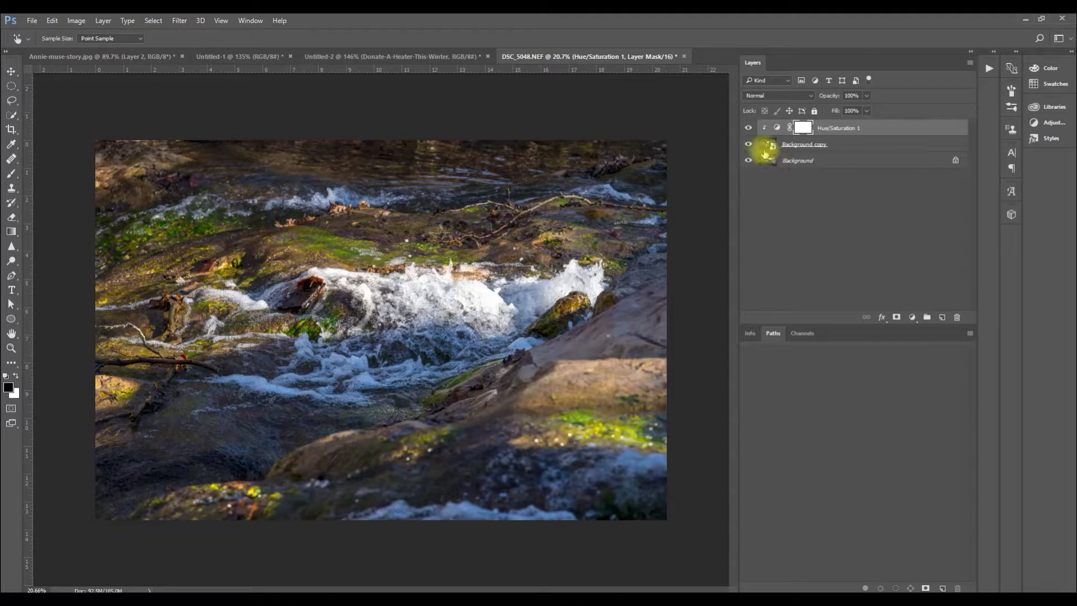
left_click(848, 147, "shift")
key("ctrl+g")
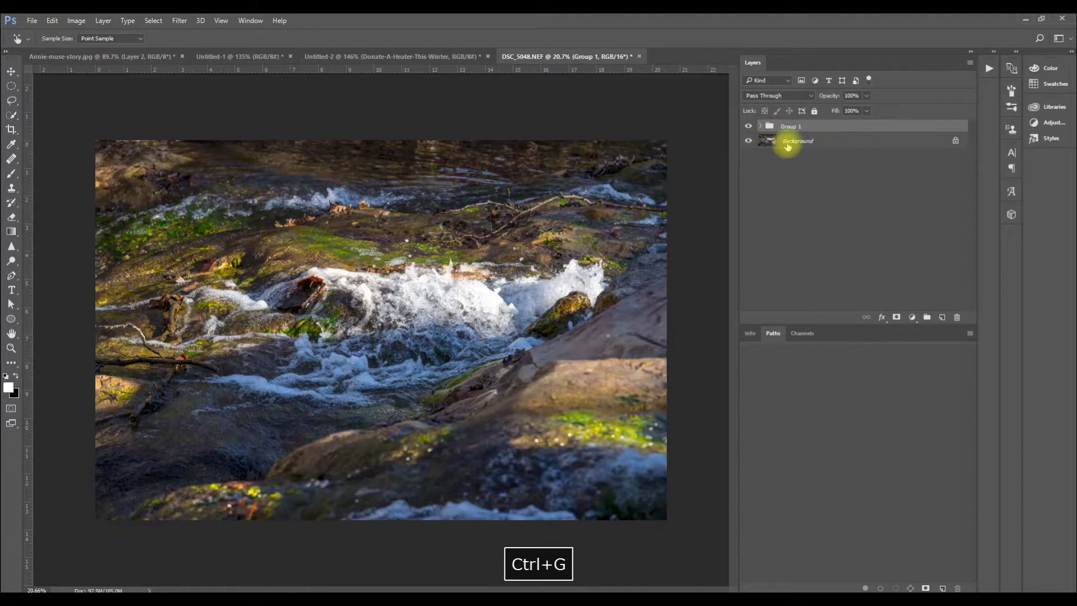
Toggle Group 1's visibility repeatedly to compare the photo with and without the green enhancement.
left_click(749, 128)
left_click(749, 128)
left_click(749, 128)
left_click(749, 128)
left_click(749, 128)
left_click(748, 128)
left_click(749, 128)
left_click(749, 128)
left_click(749, 128)
left_click(749, 129)
left_click(749, 128)
left_click(748, 129)
left_click(749, 129)
left_click(749, 128)
left_click(749, 129)
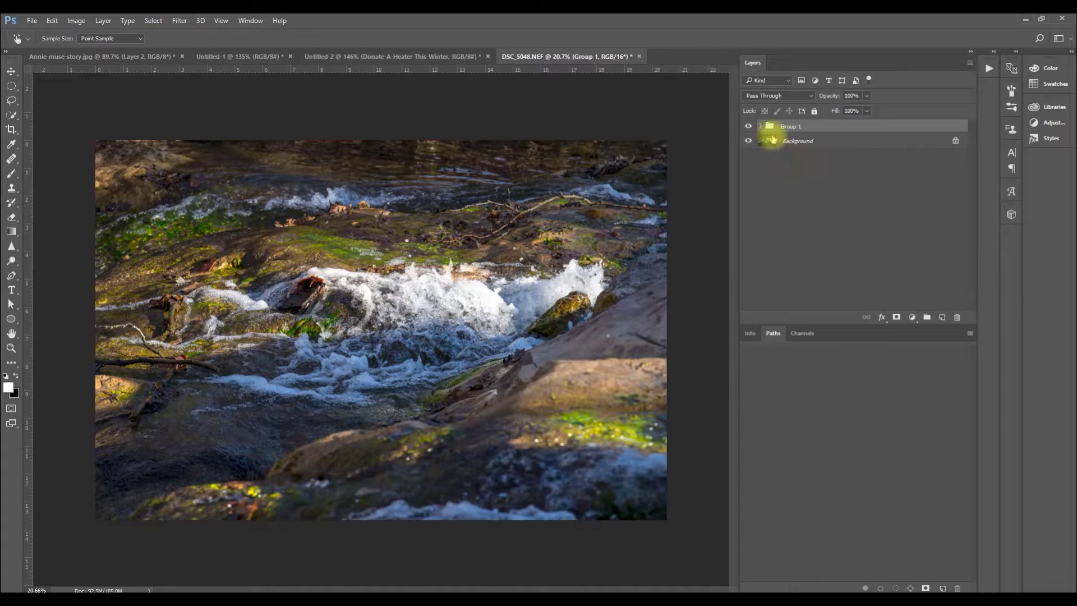
left_click(749, 127)
left_click(748, 127)
Add a Curves adjustment layer above Group 1 and keep it on the RGB channel.
left_click(883, 140)
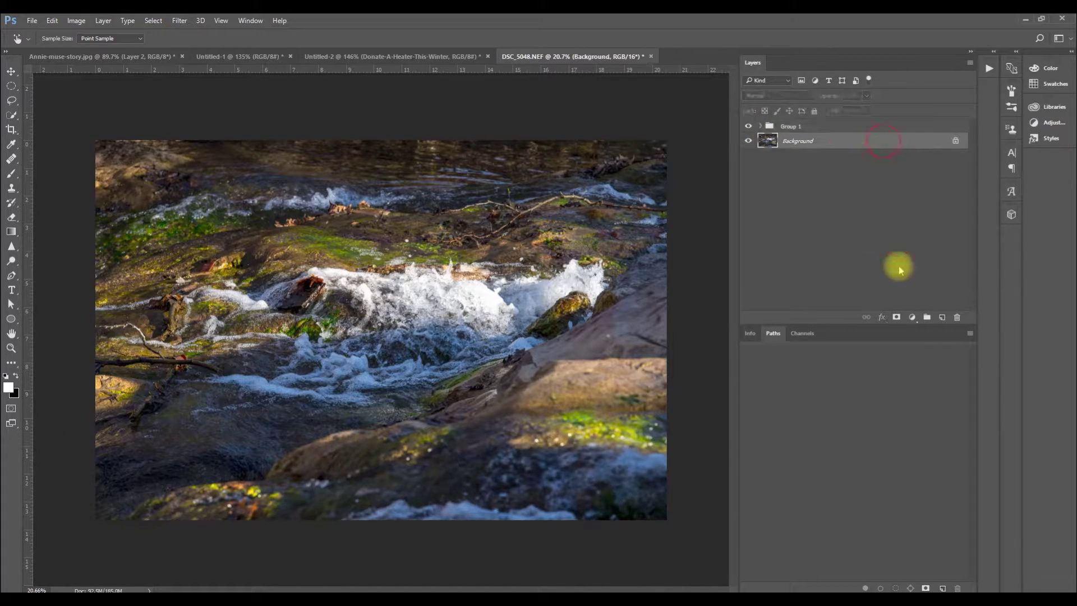
left_click(858, 127)
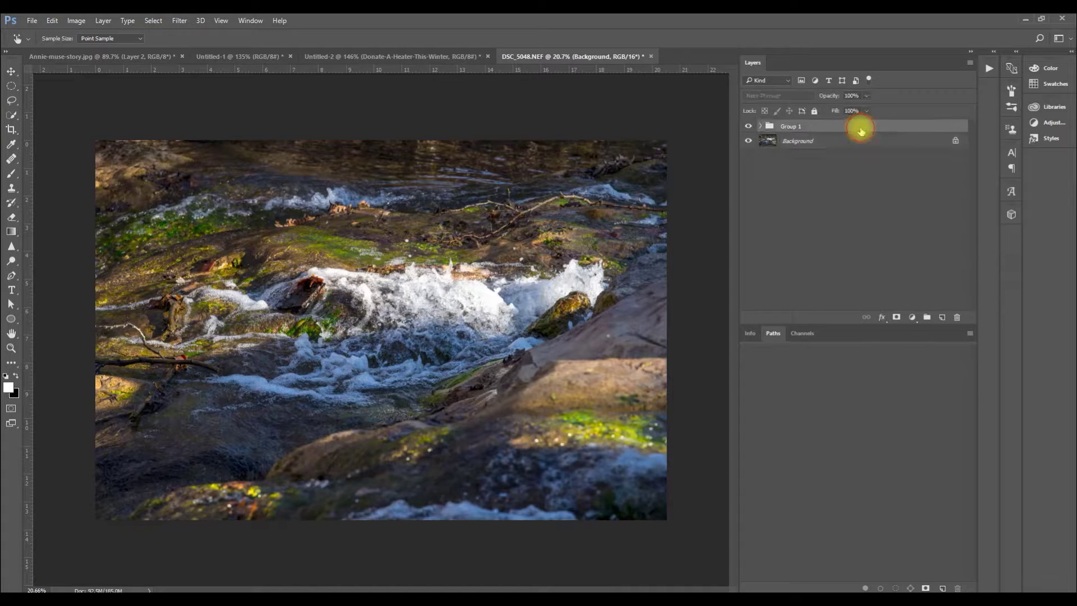
left_click(913, 318)
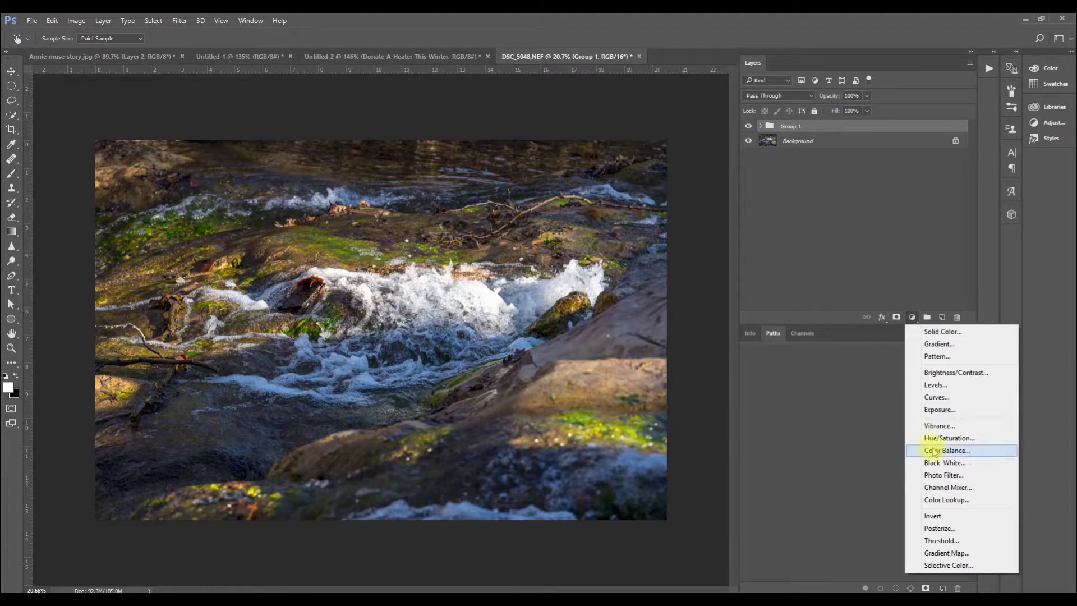
left_click(940, 399)
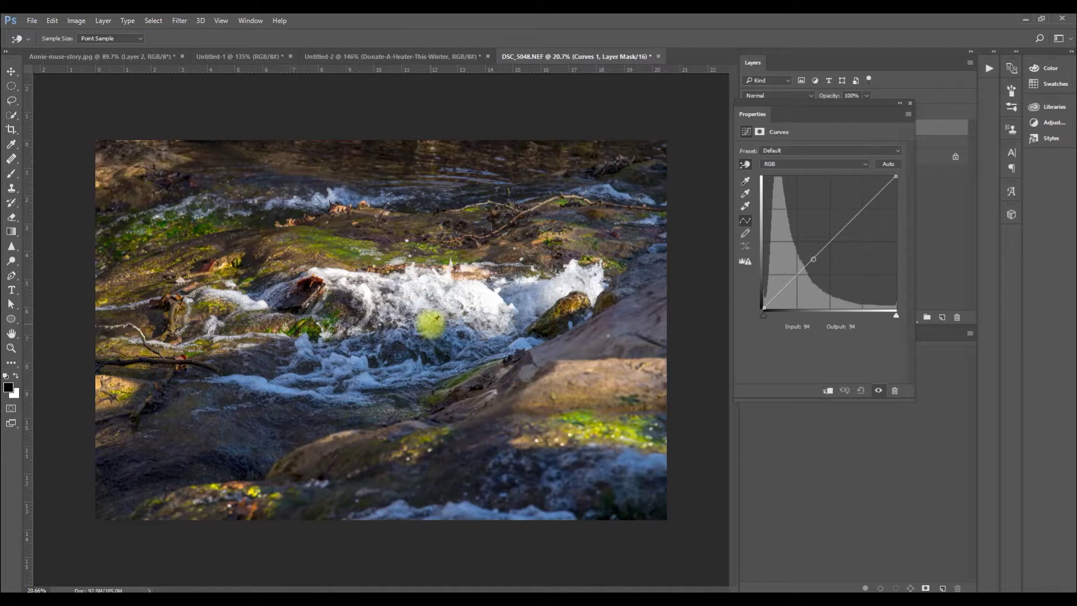
left_click(865, 166)
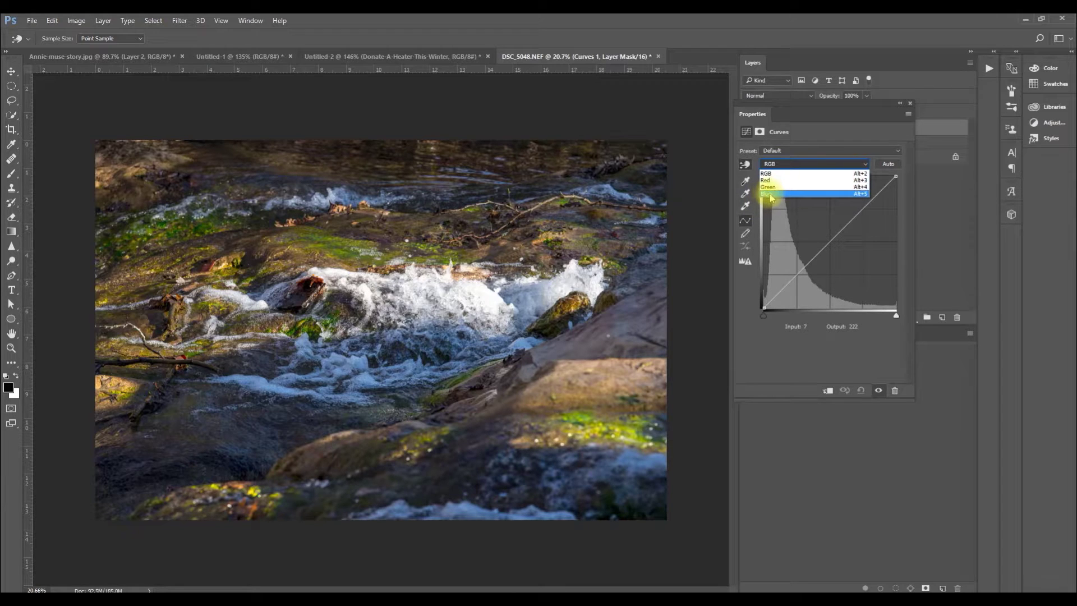
left_click(855, 169)
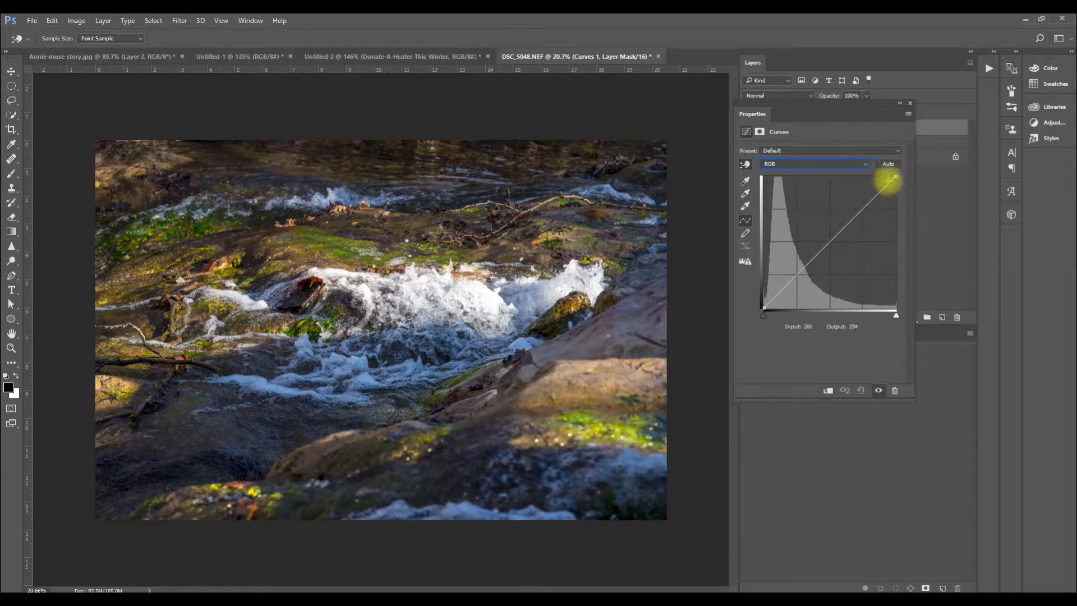
Apply the Find Dark & Light Colors auto correction to the Curves layer and sample a gray point in the shaded water.
key("alt")
left_click(894, 162, "alt")
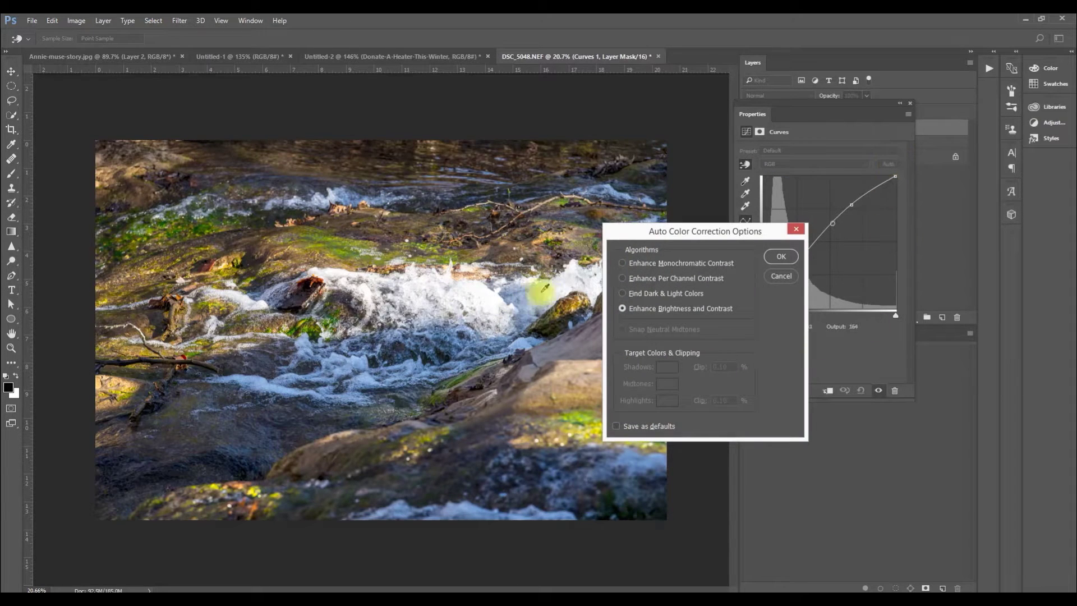
left_click(623, 293)
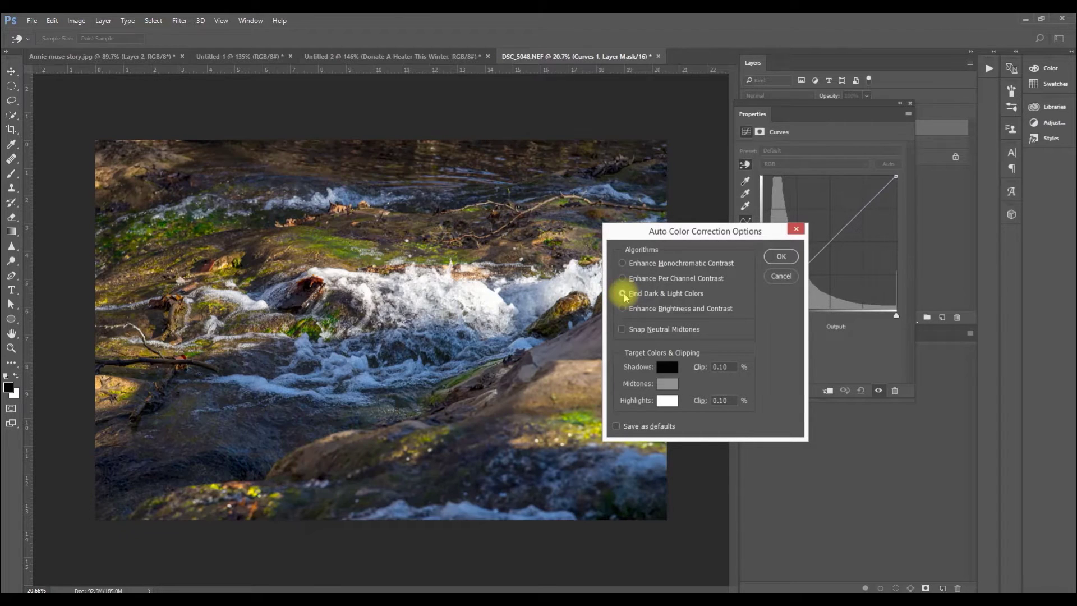
left_click(781, 258)
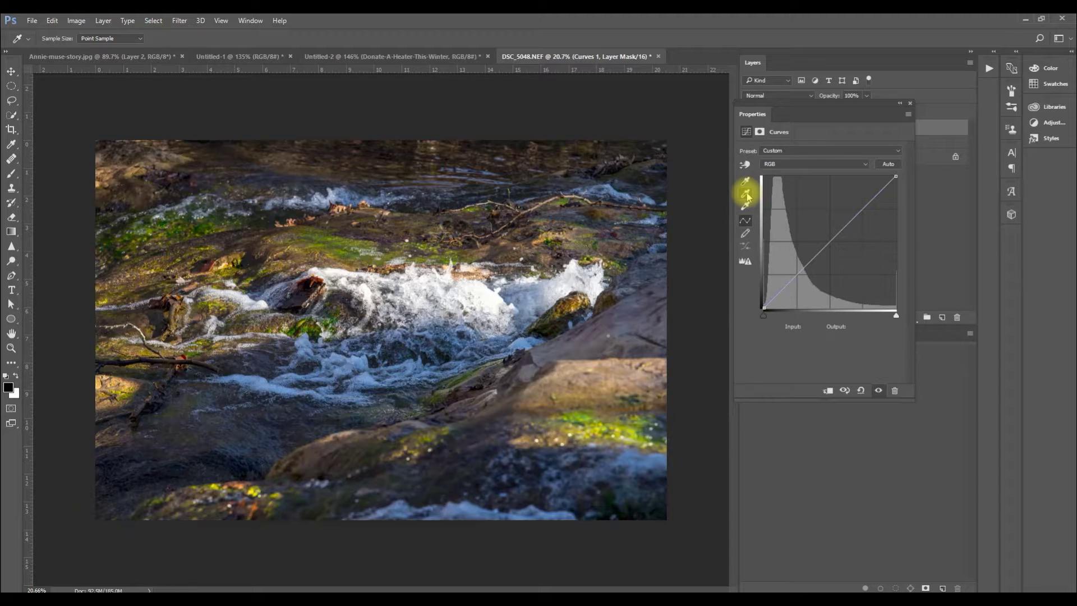
left_click(747, 196)
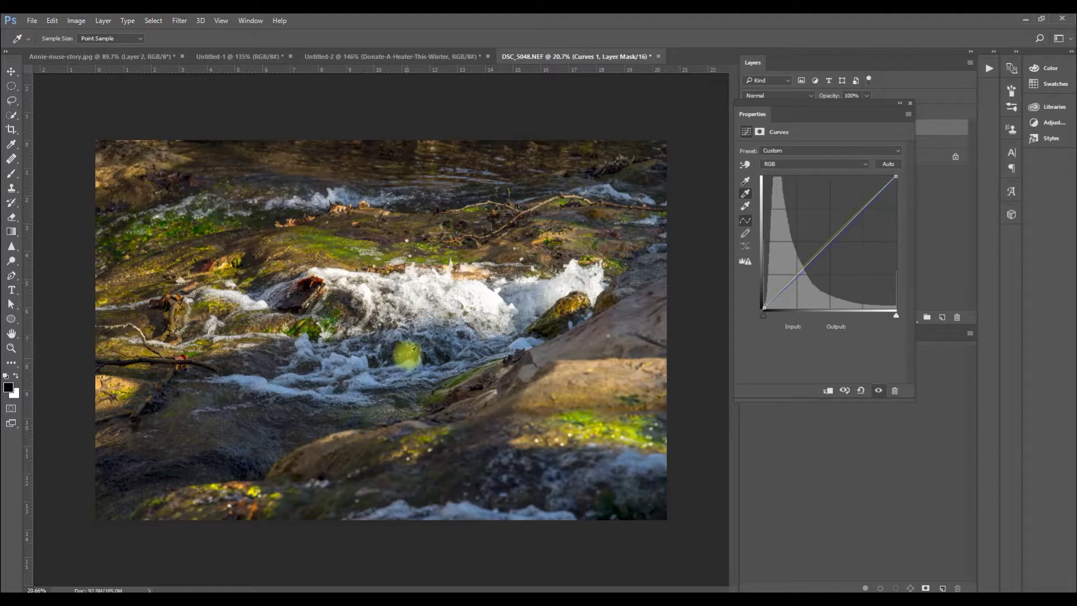
left_click(909, 105)
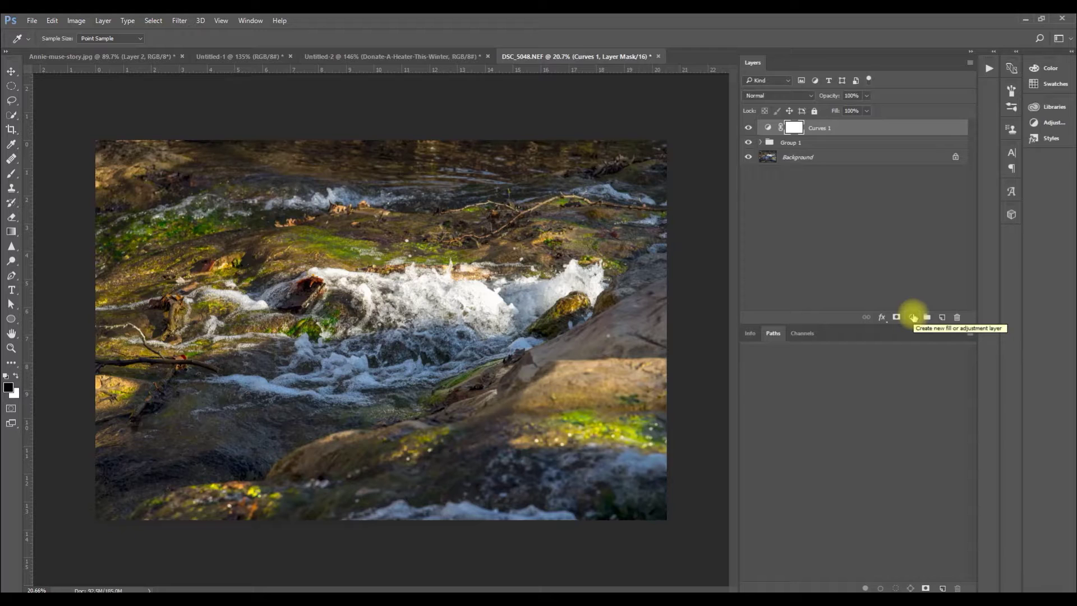
Add a Gradient Map adjustment layer in Soft Light blend mode above Curves 1 and open its gradient for editing.
left_click(913, 318)
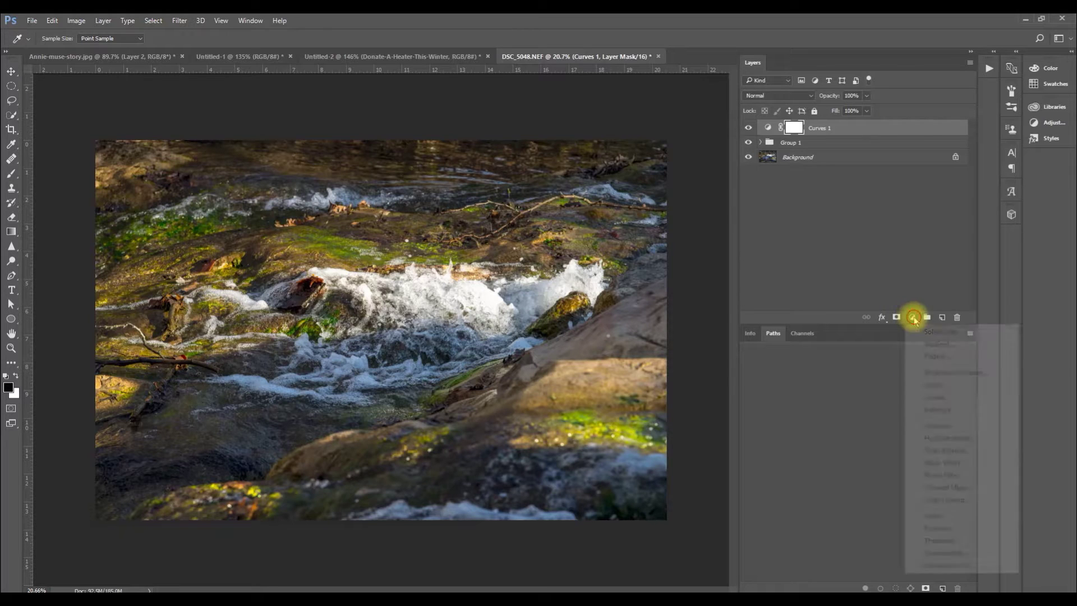
left_click(966, 554)
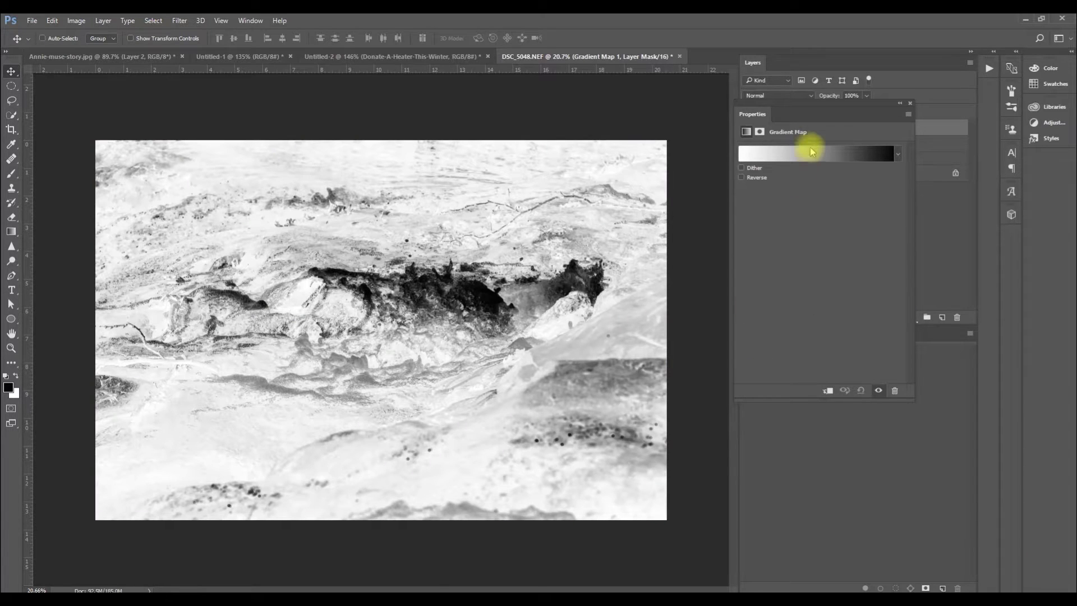
left_click_drag(810, 105, 574, 139)
left_click(803, 97)
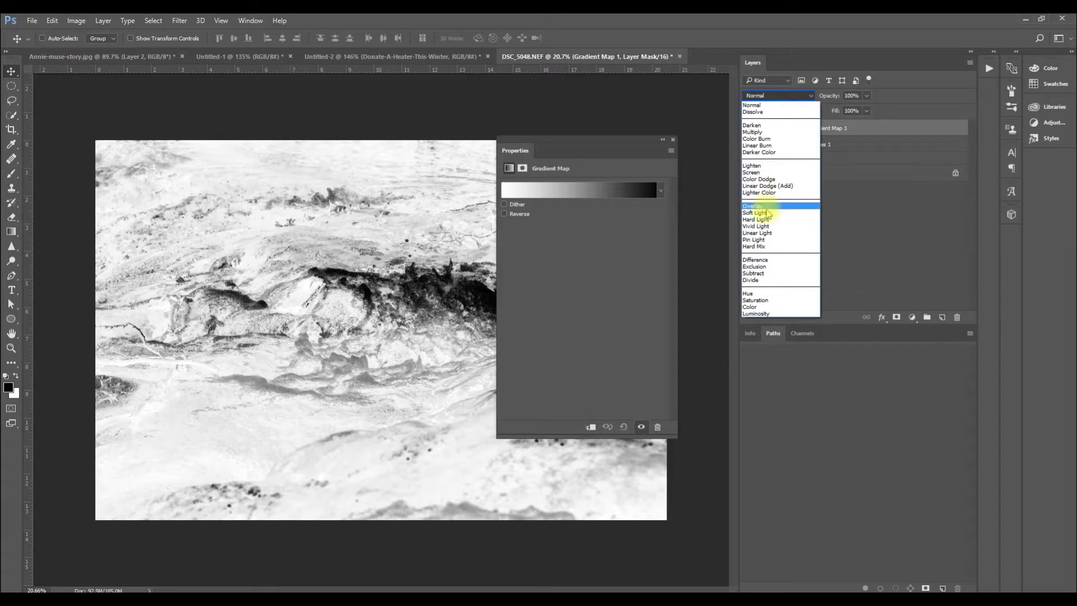
left_click(766, 212)
left_click_drag(584, 143, 789, 201)
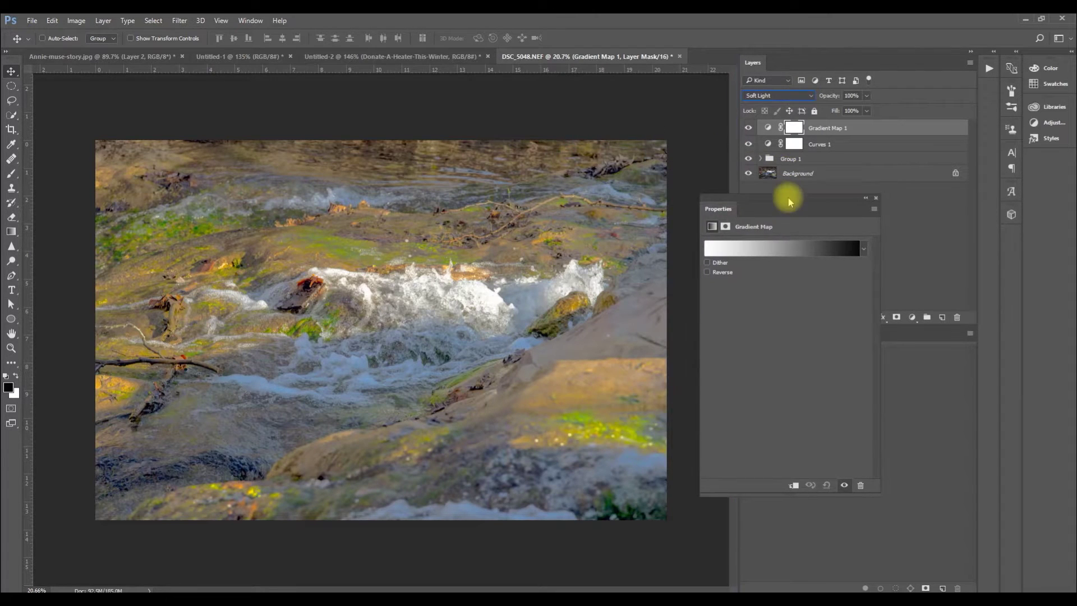
left_click(787, 251)
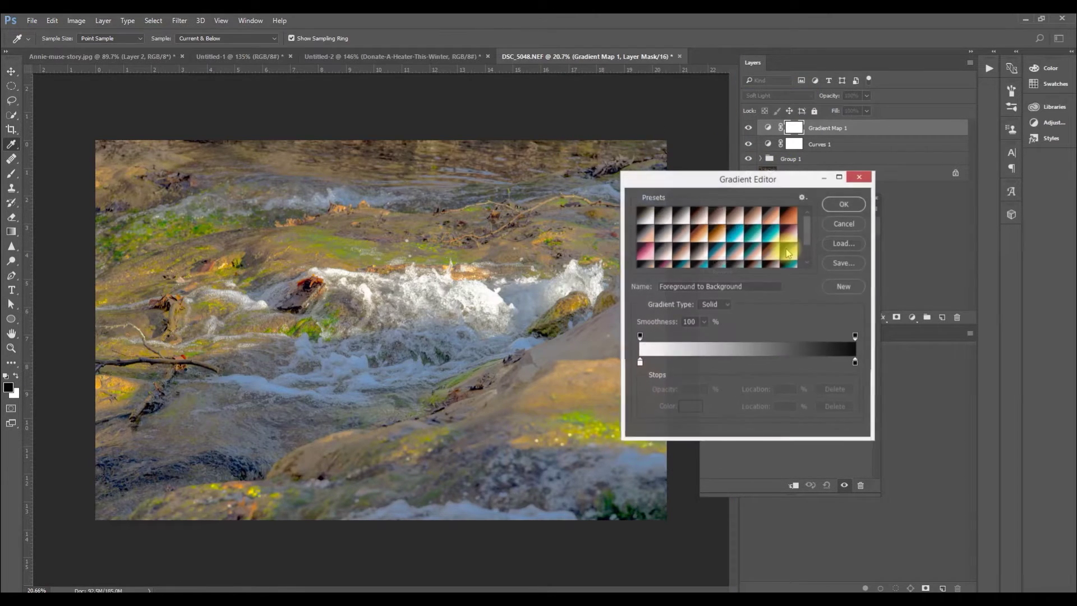
left_click(803, 198)
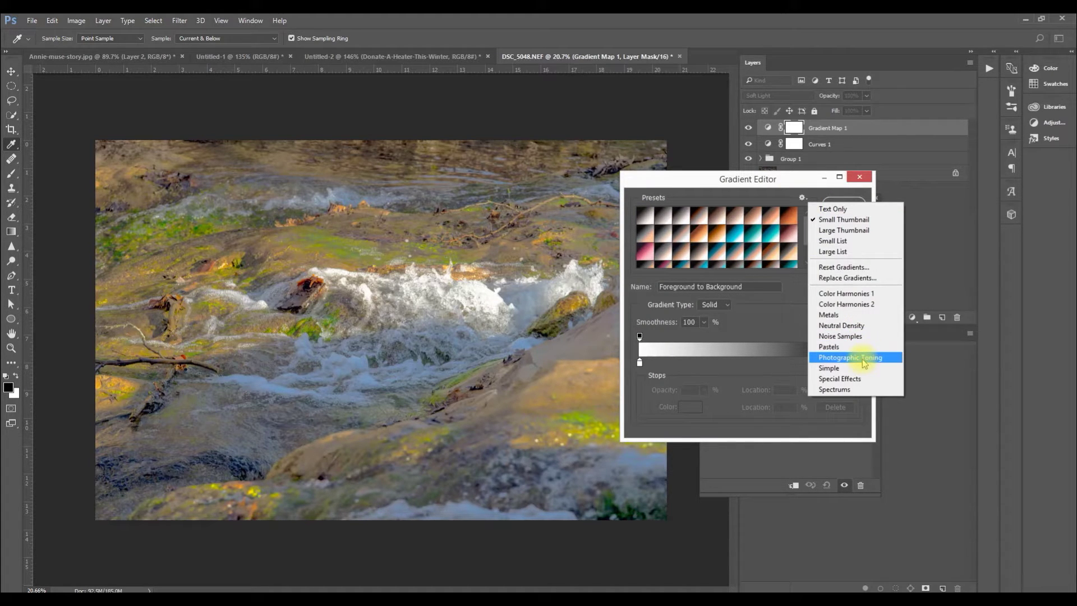
left_click(863, 361)
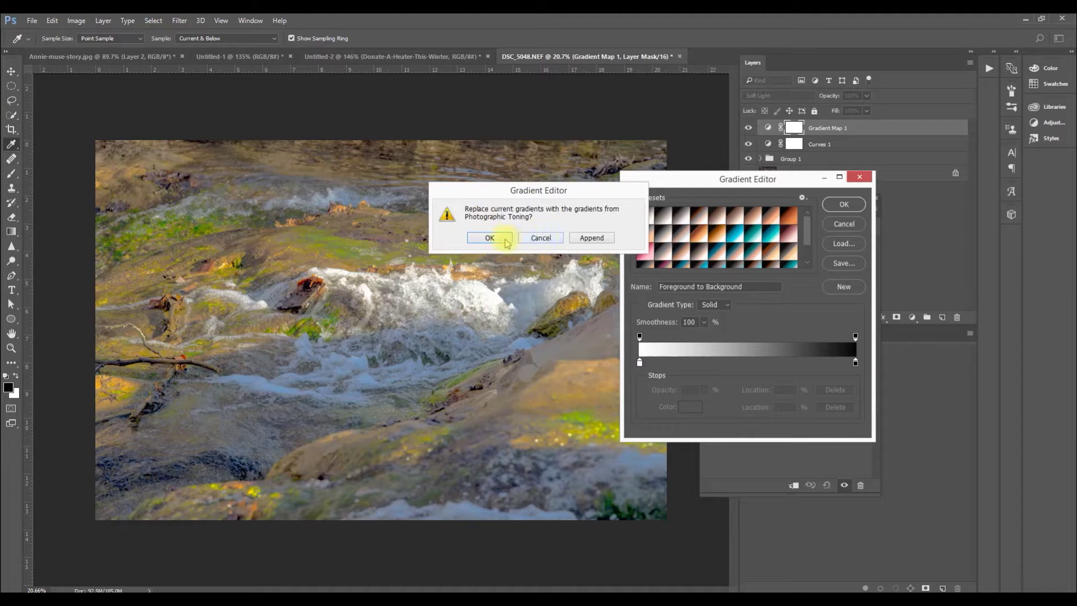
left_click(541, 238)
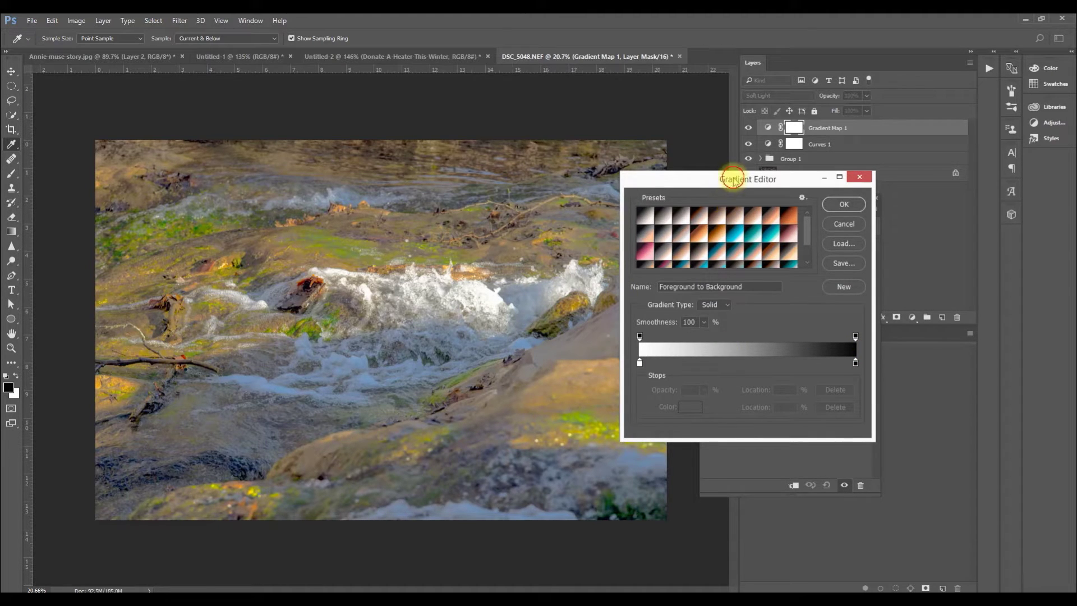
Compare the Gold 1, Sepia 1 and Selenium 1 presets on the gradient map, and apply Selenium 2.
left_click_drag(727, 175, 780, 202)
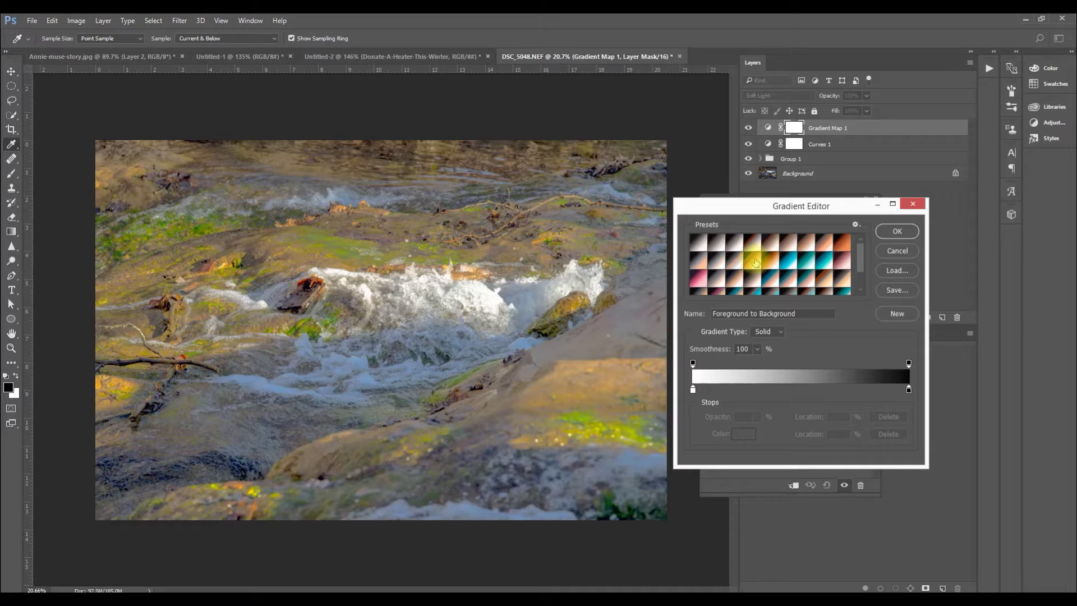
left_click(755, 262)
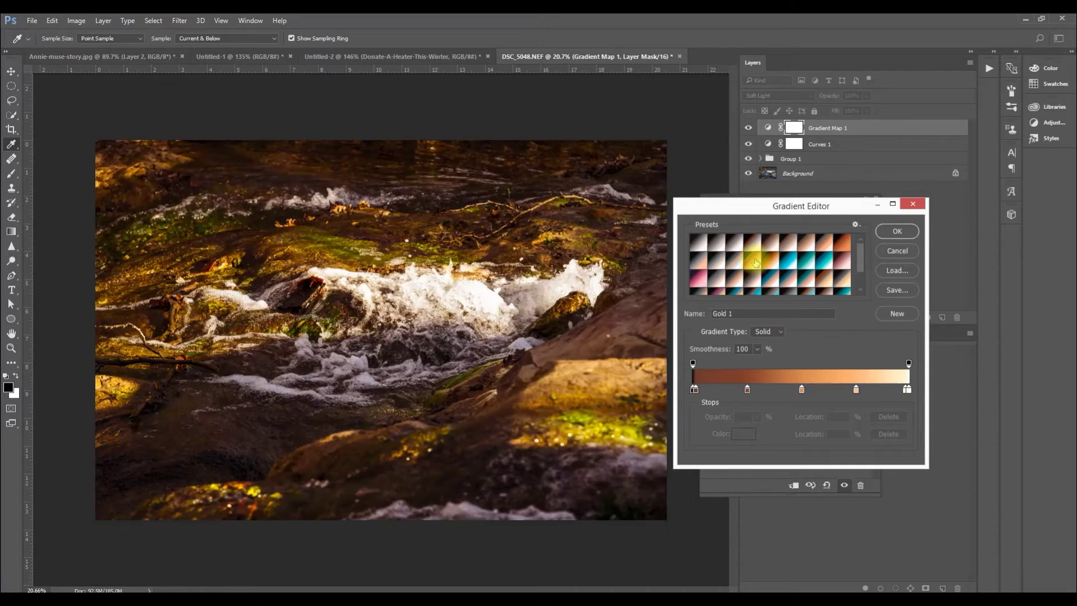
left_click(736, 243)
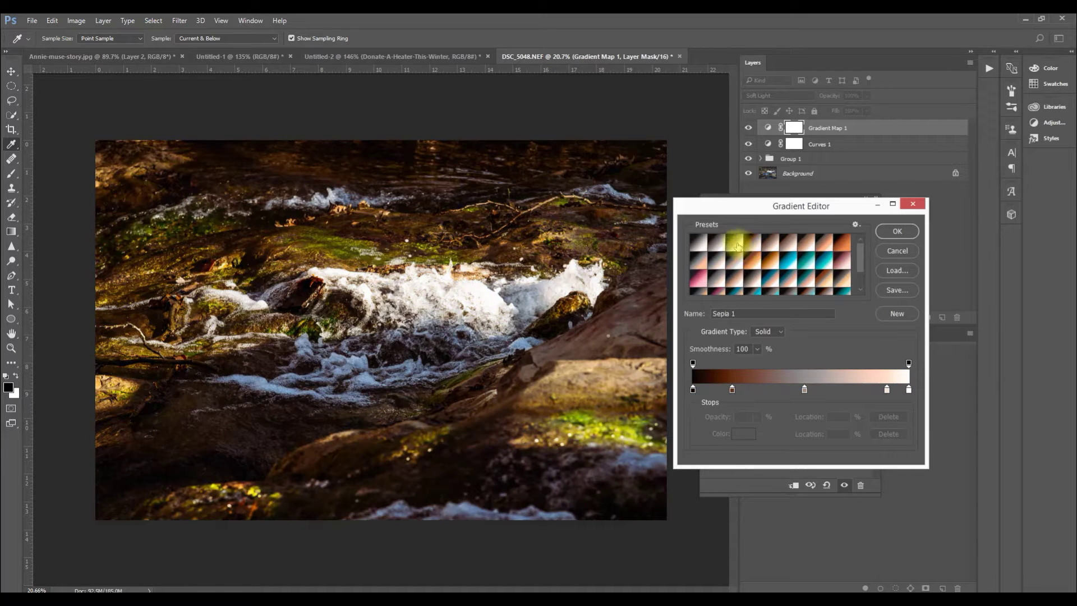
left_click(696, 242)
left_click(713, 250)
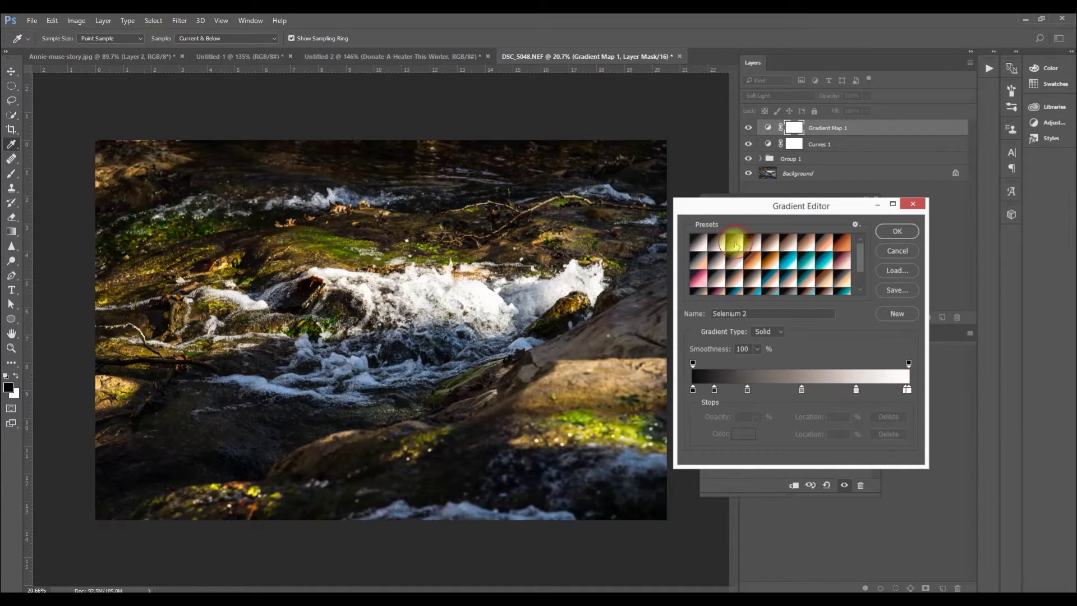
left_click(721, 248)
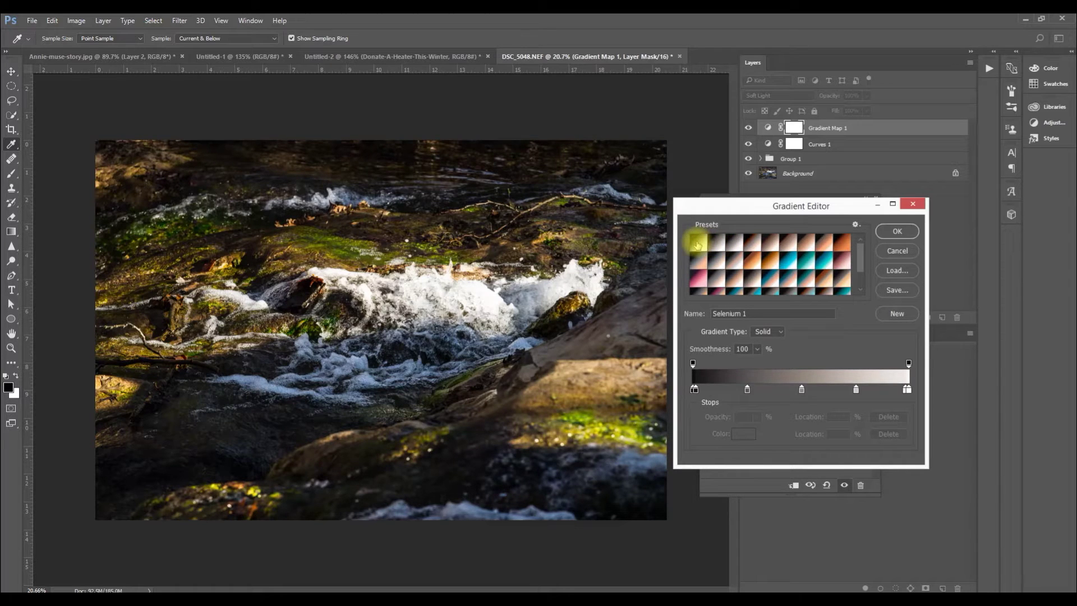
left_click(697, 242)
left_click(718, 247)
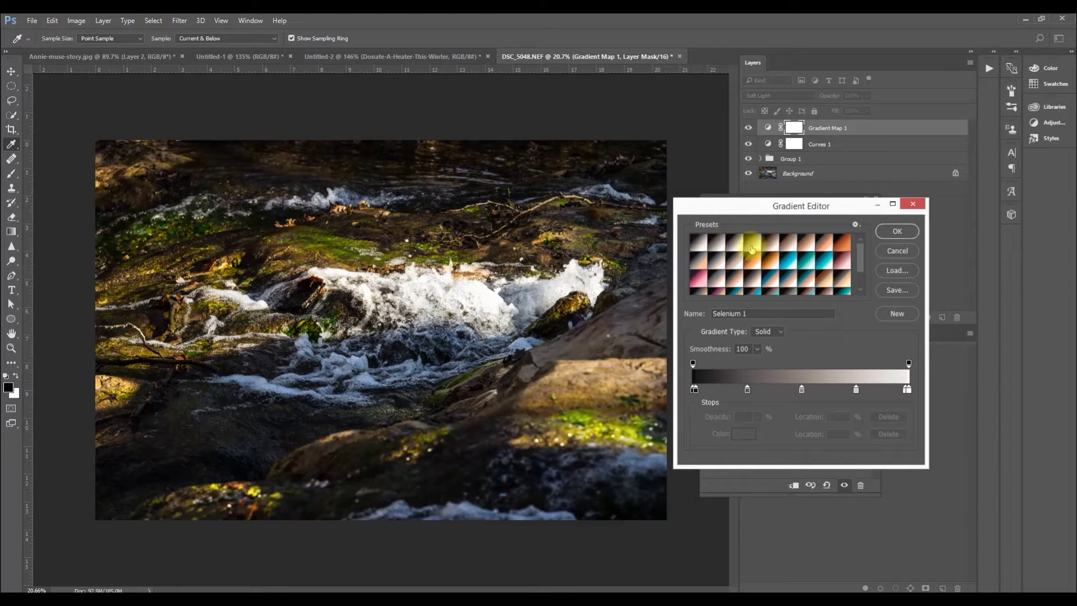
left_click(737, 247)
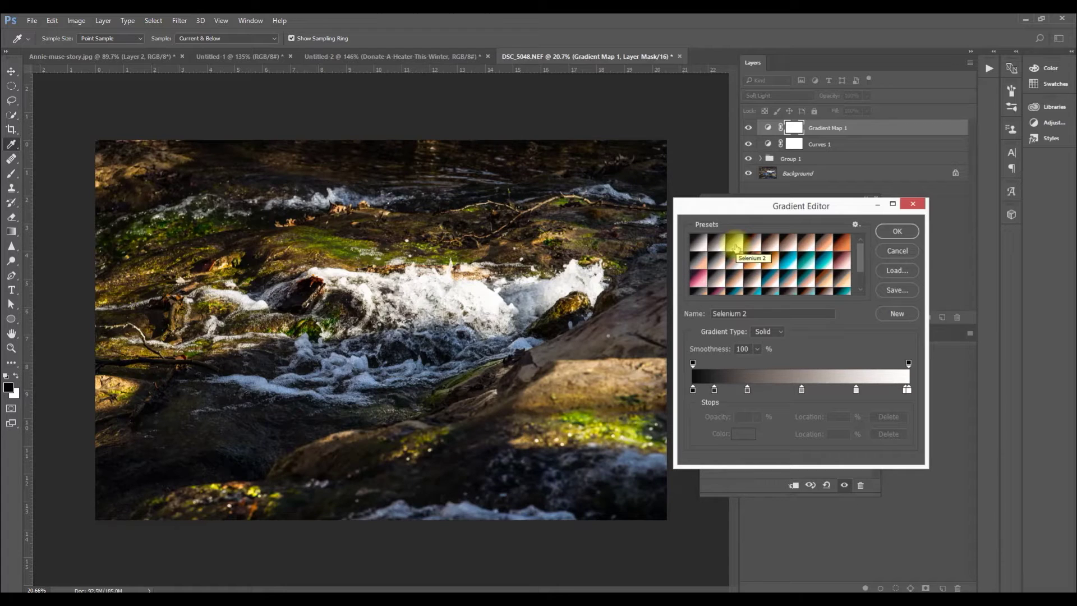
left_click(896, 232)
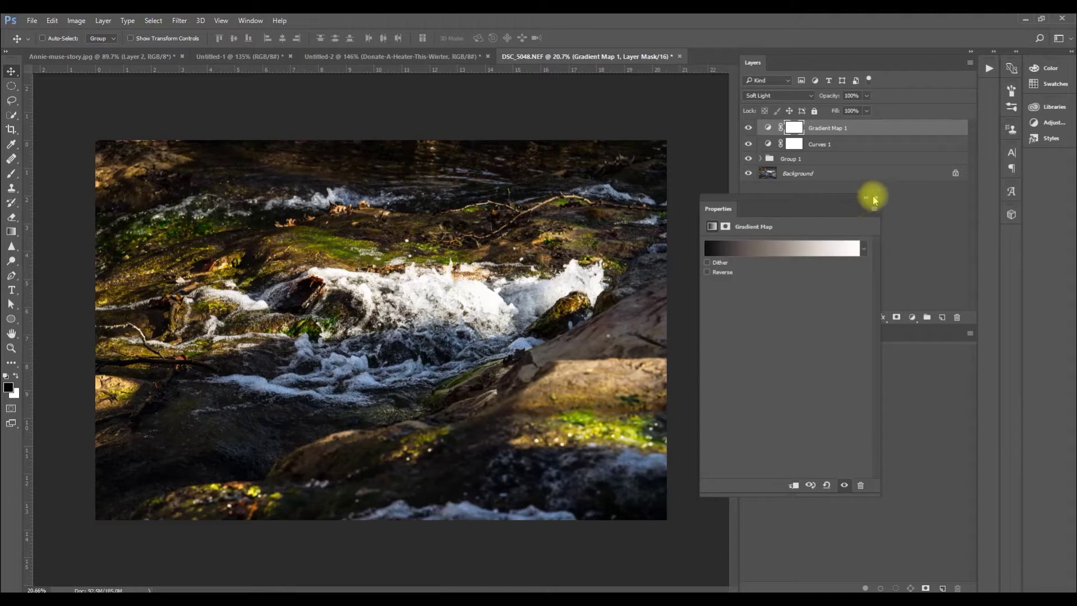
Lower the Gradient Map 1 layer's opacity to about 41%.
left_click_drag(829, 203, 915, 270)
left_click(867, 95)
left_click_drag(868, 108, 847, 111)
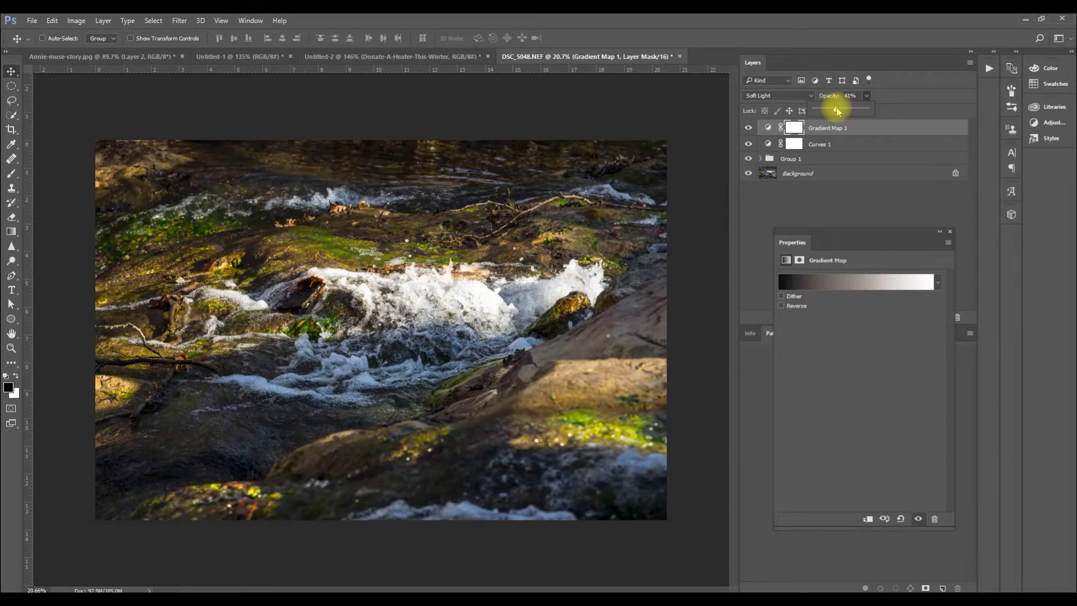
Shape the RGB curve of Curves 1 with points at input/output 88/88, 155/164 and 187/185.
left_click(761, 147)
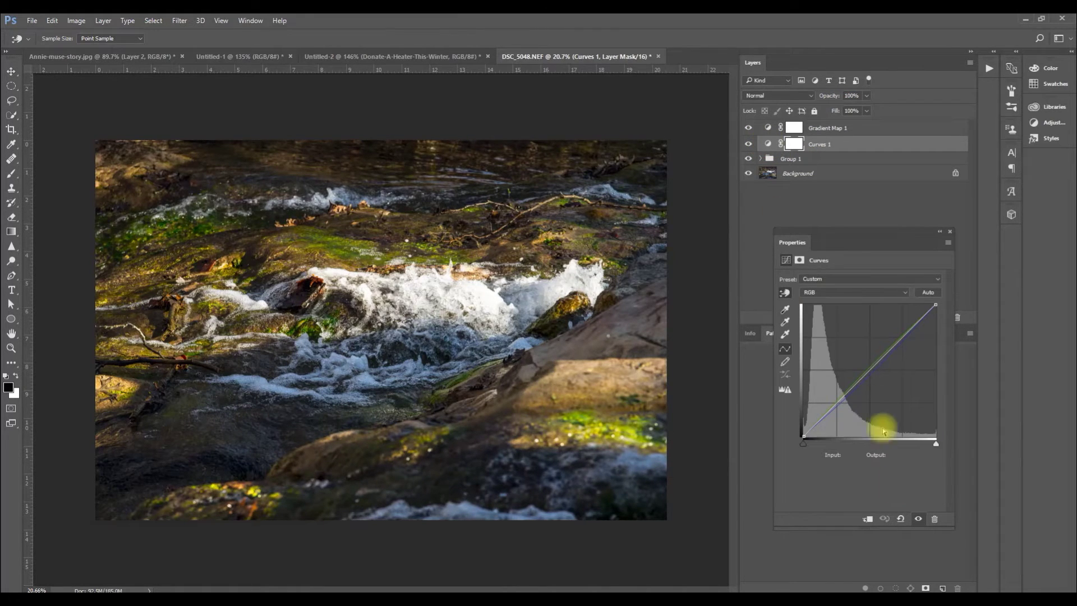
left_click(852, 385)
left_click_drag(852, 391, 853, 394)
left_click_drag(887, 351, 892, 348)
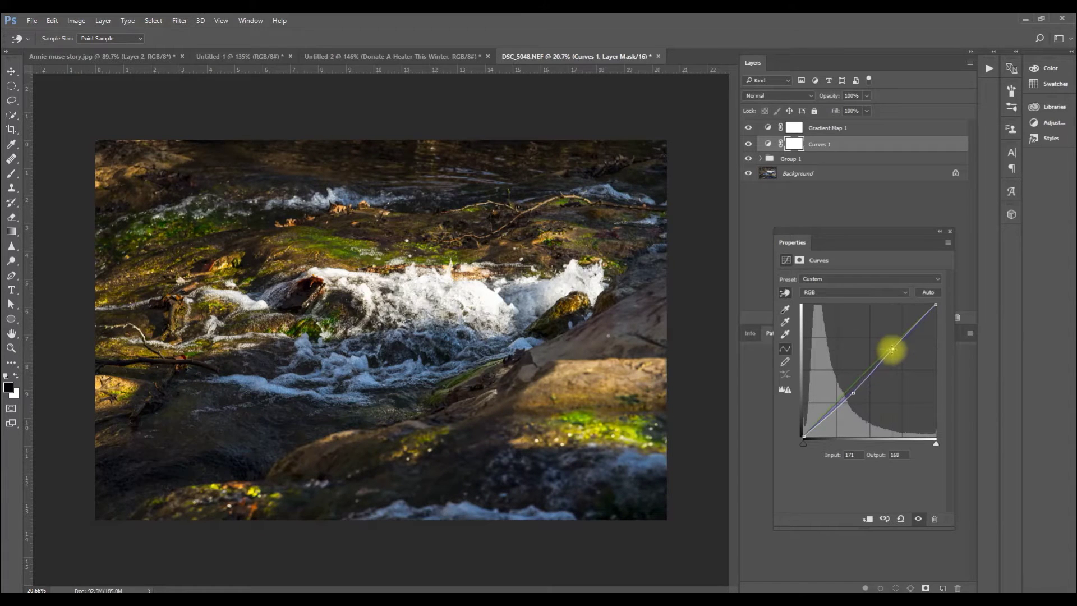
left_click_drag(853, 392, 850, 391)
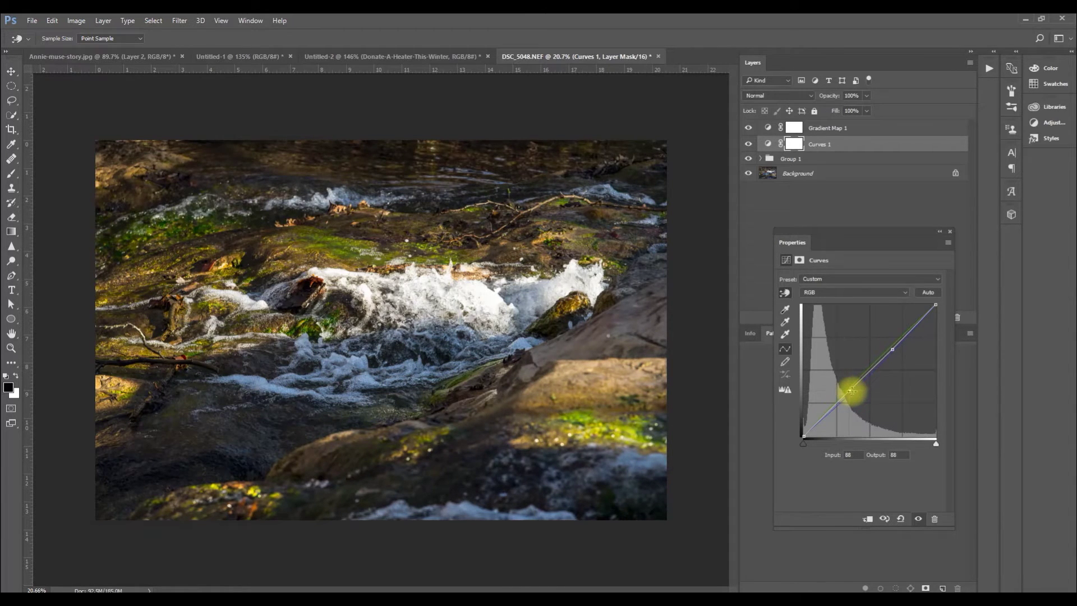
mouse_move(894, 351)
left_mouse_down()
mouse_move(898, 333)
mouse_move(900, 340)
left_mouse_up()
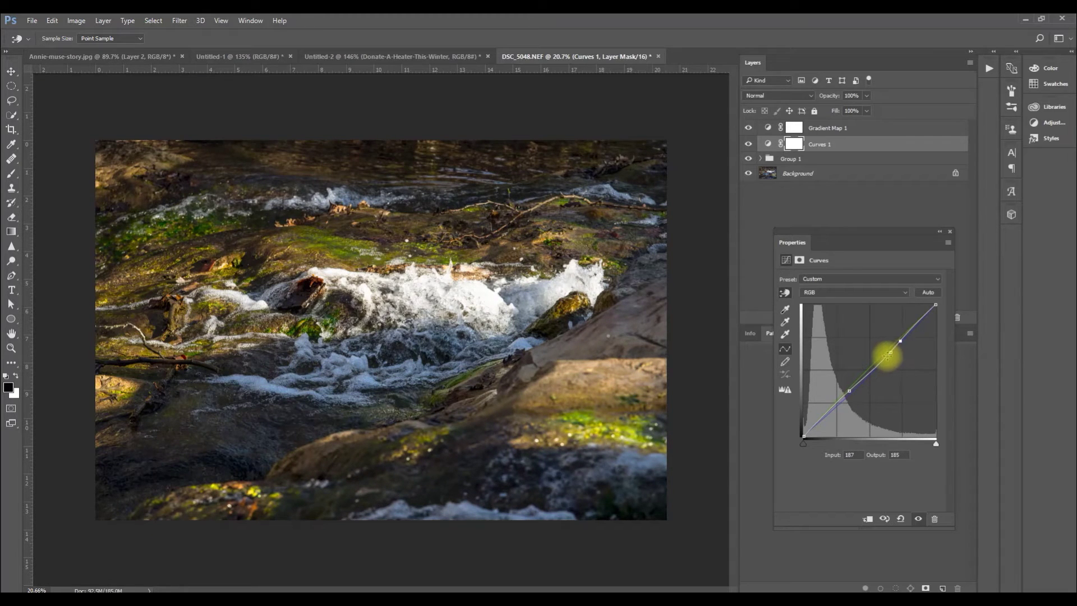
left_click(886, 354)
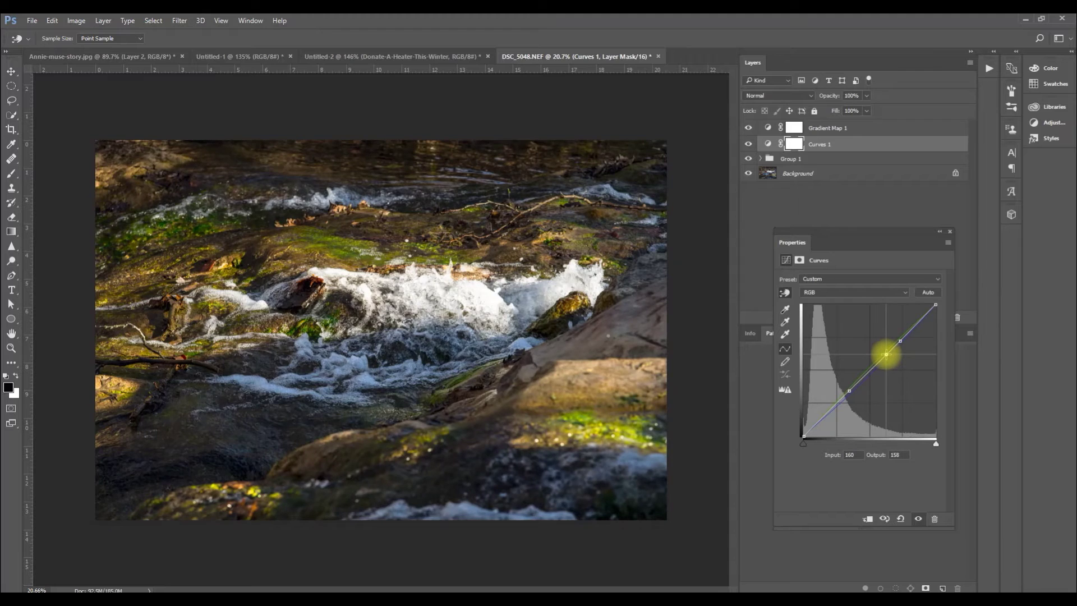
left_click_drag(887, 354, 884, 352)
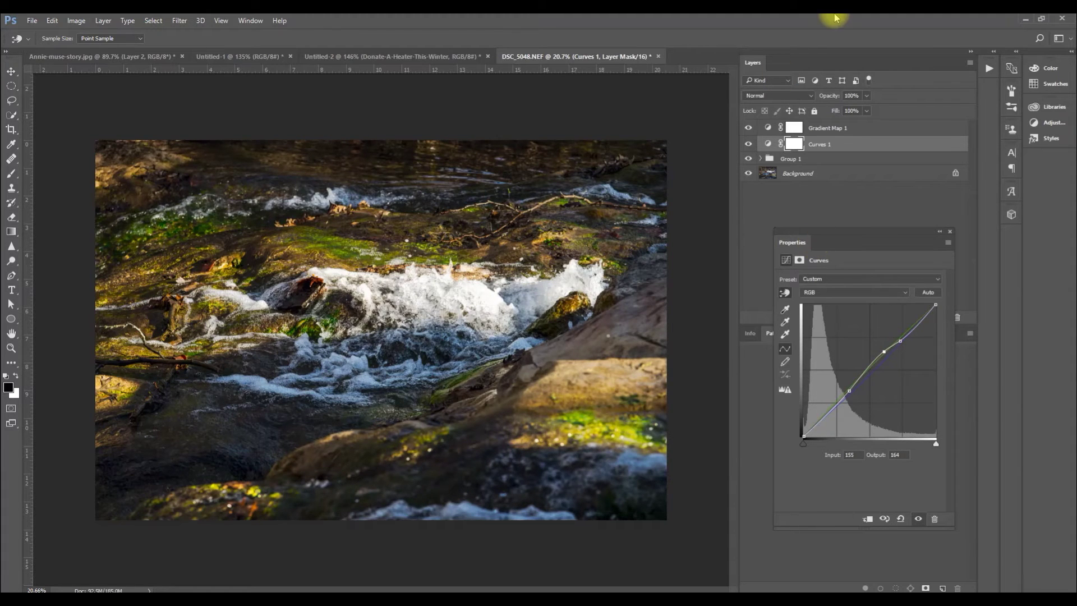
Move the lower RGB curve point of Curves 1 to input 77, output 91, and raise Gradient Map 1's opacity to 65%.
left_click_drag(846, 393, 843, 389)
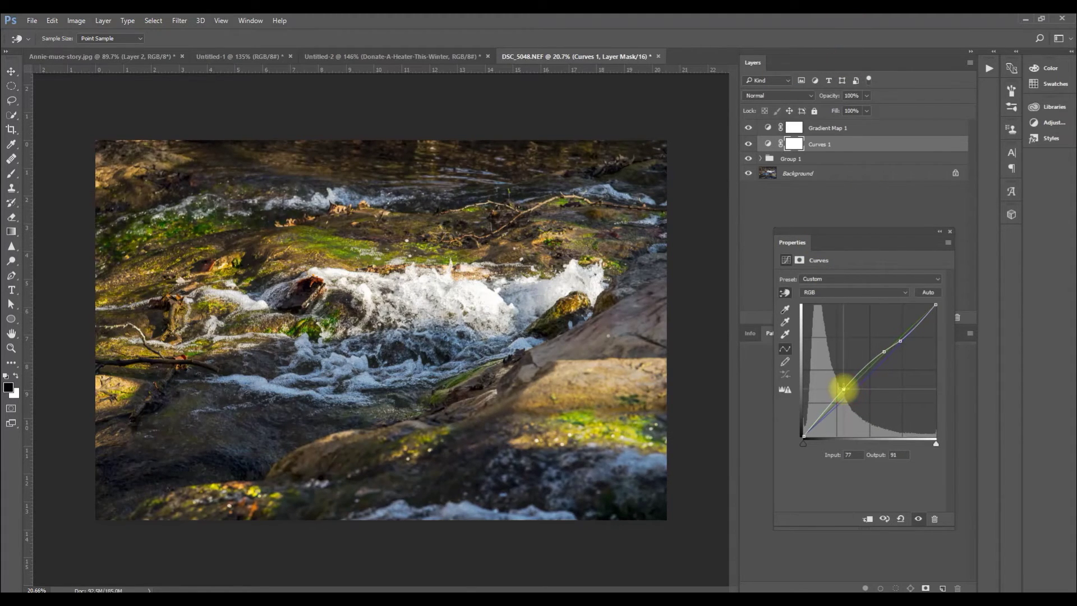
left_click(823, 127)
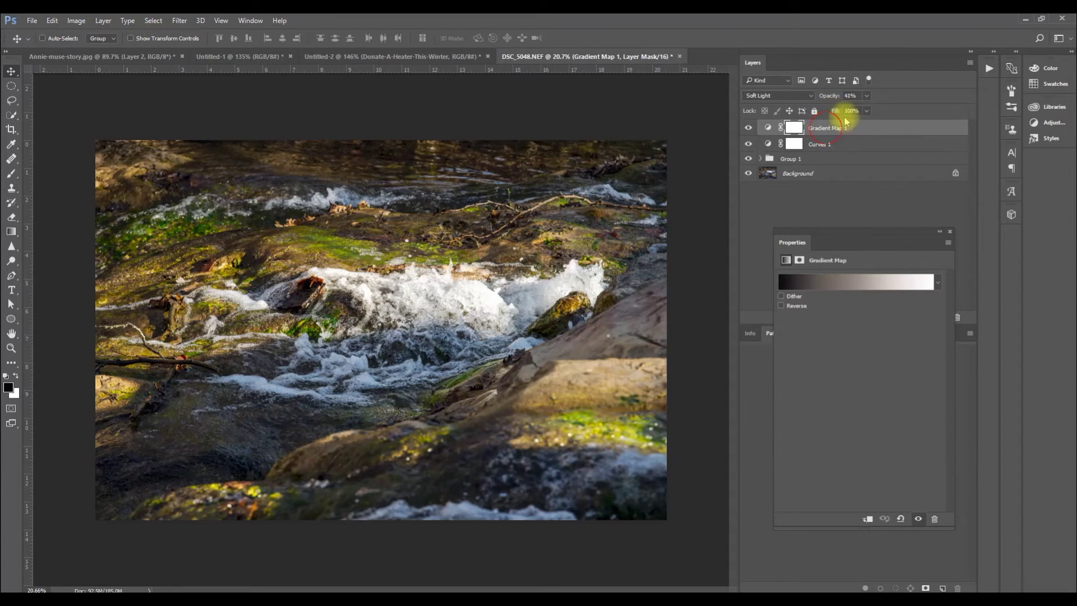
left_click(867, 96)
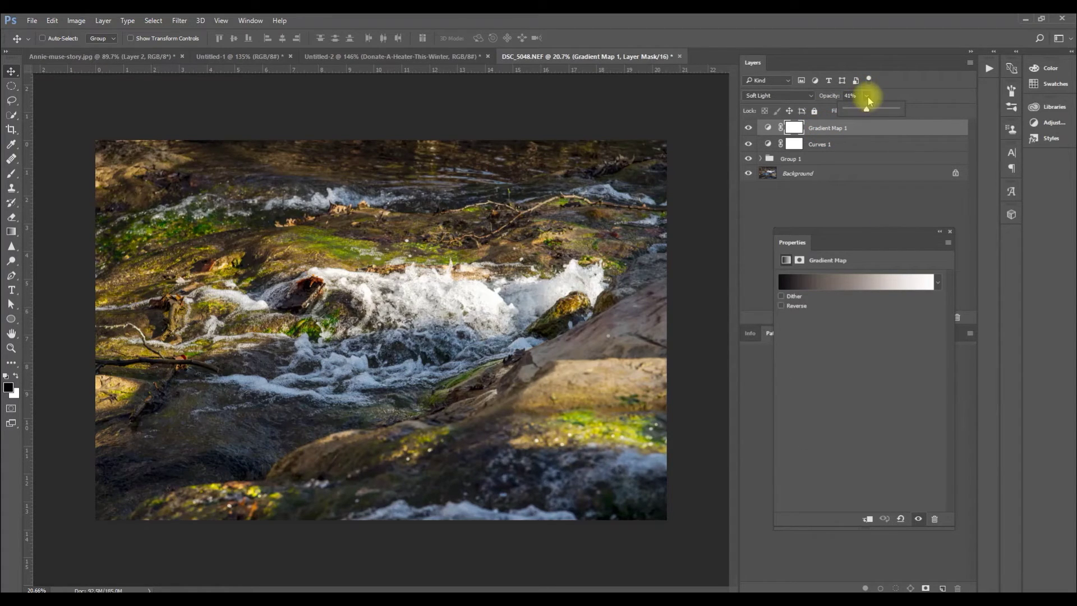
left_click_drag(867, 108, 879, 115)
left_click(853, 225)
left_click(951, 231)
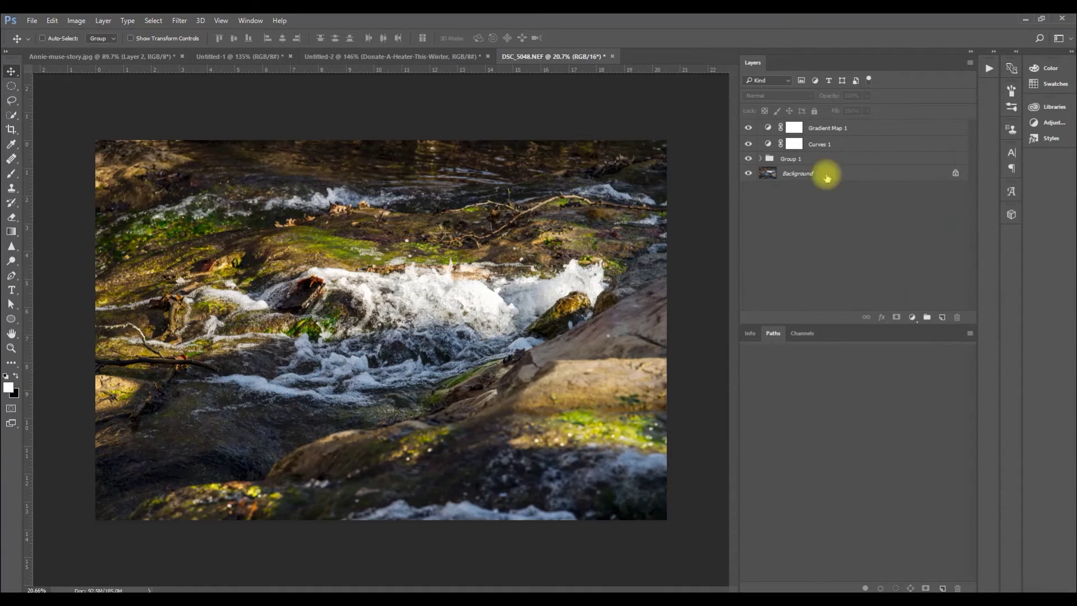
Group the Gradient Map 1, Curves 1 and Group 1 layers together above the Background.
left_click(853, 128)
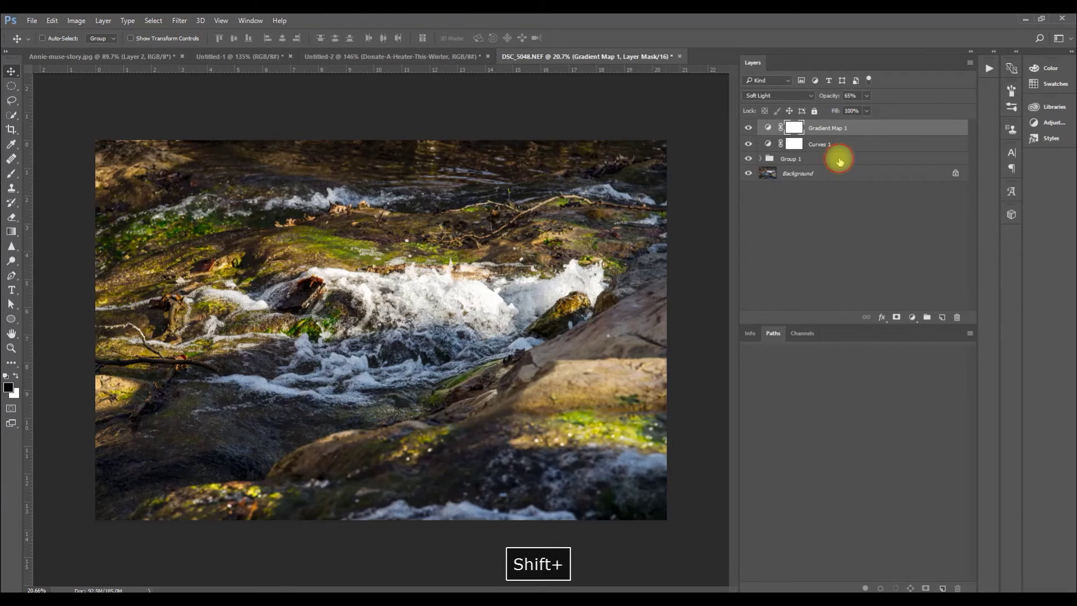
left_click(840, 161, "shift")
key("ctrl+g")
Compare the whole photo before and after editing by hiding and showing the new layer group twice.
left_click(749, 125)
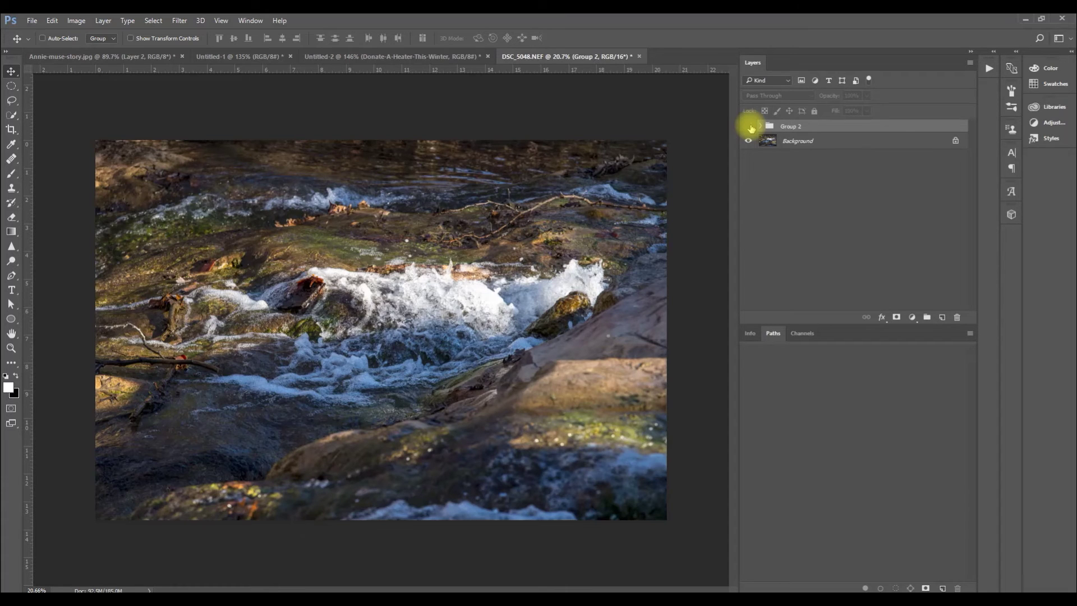
left_click(749, 126)
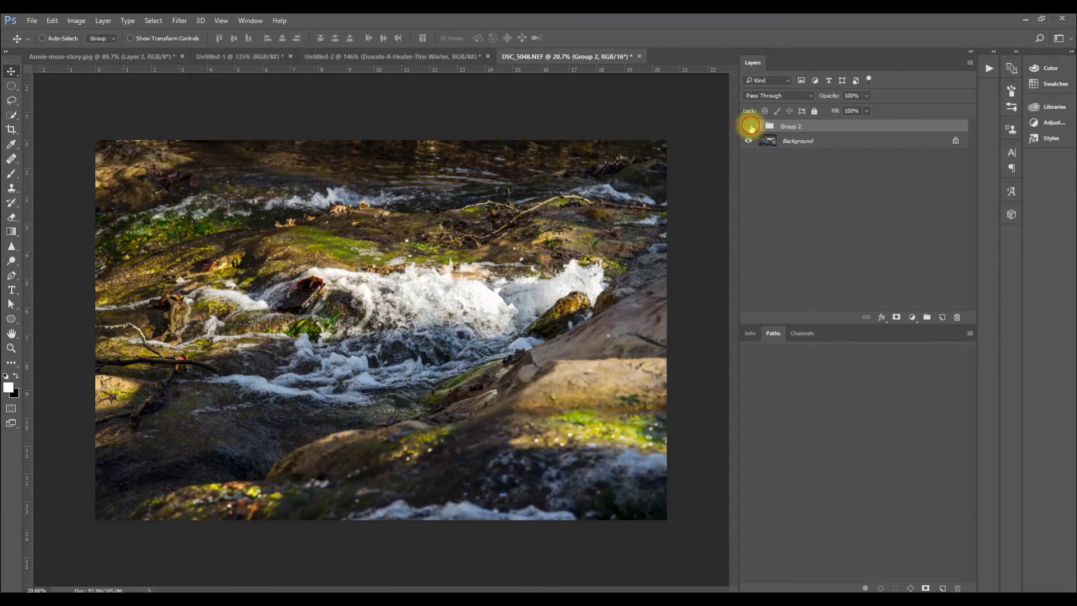
left_click(751, 127)
left_click(750, 127)
Examine the white water and mossy rocks up close, comparing them with and without the group's edits, then view the full photo.
scroll(293, 365, "up", 12)
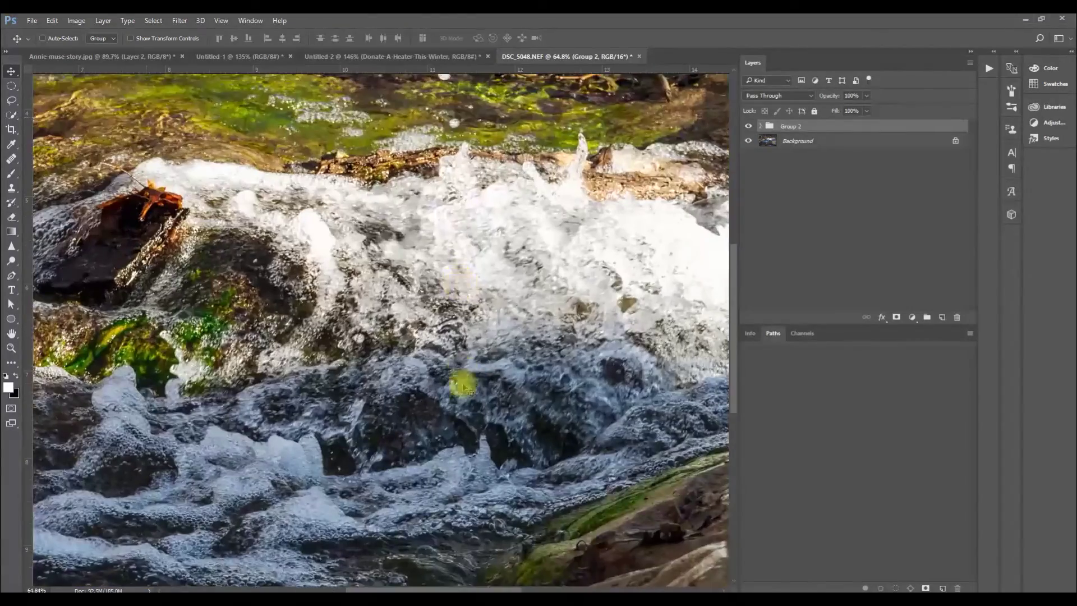
scroll(464, 386, "down", 4)
key("space")
left_click_drag(442, 253, 532, 252)
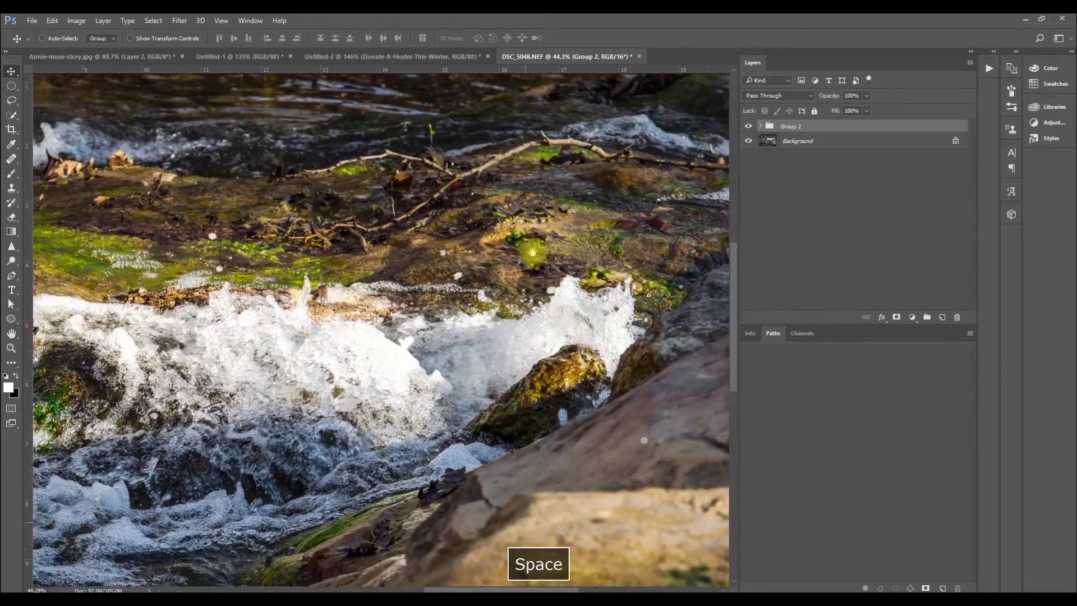
left_click_drag(382, 375, 467, 305)
left_click(753, 128)
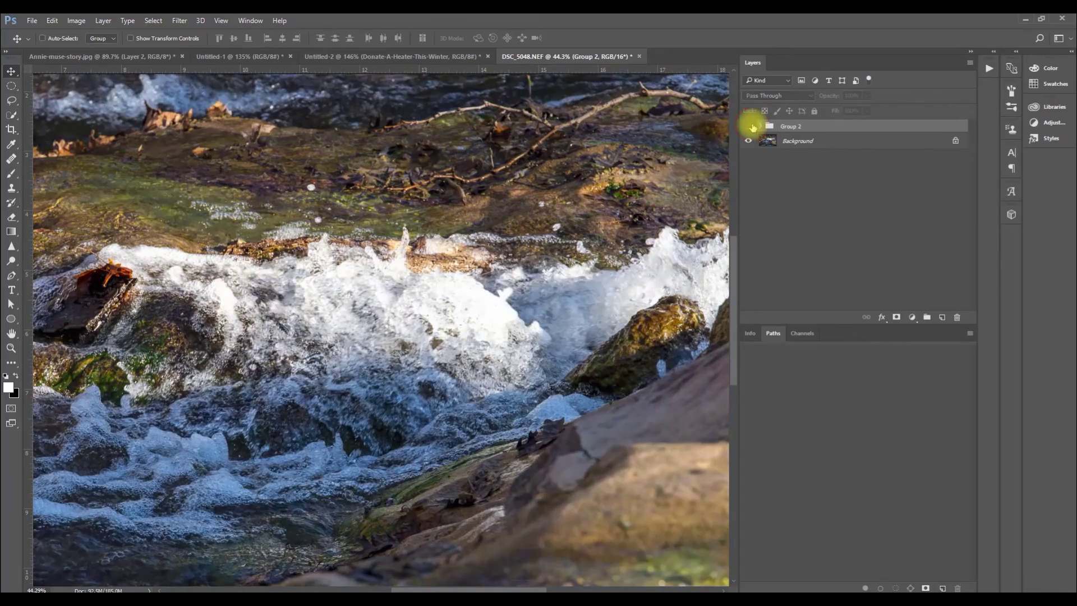
left_click(750, 127)
left_click(750, 127)
left_click(750, 126)
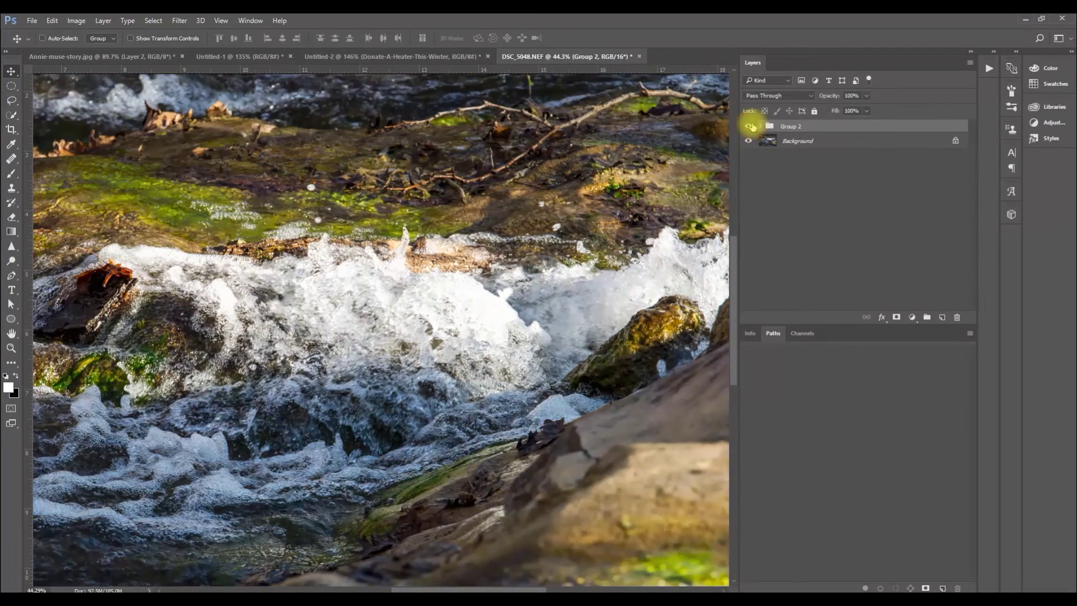
left_click_drag(162, 206, 501, 211)
scroll(551, 337, "down", 8)
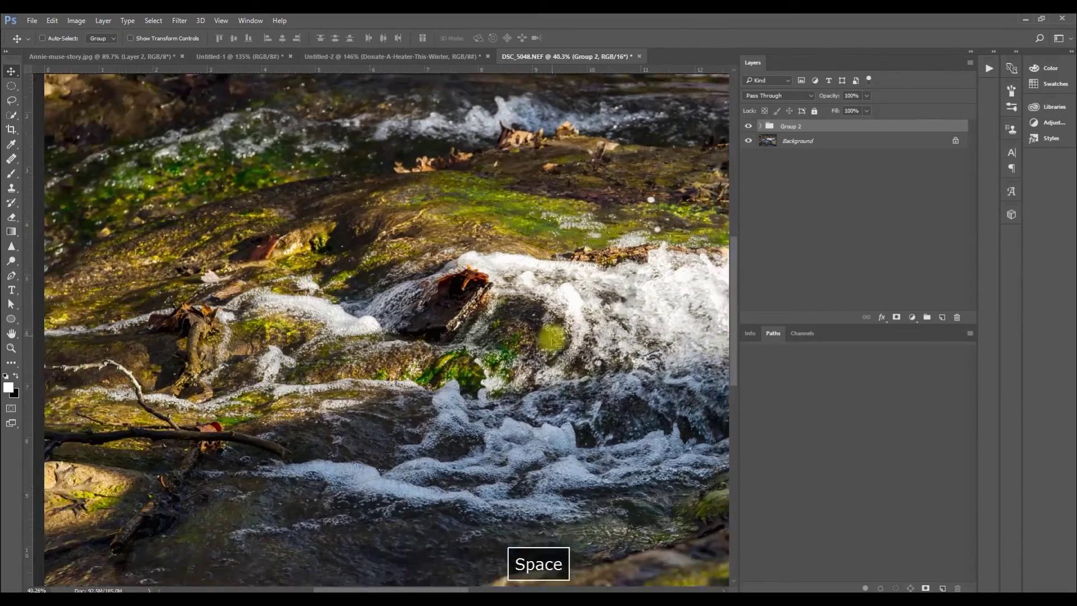
scroll(345, 352, "down", 1)
scroll(359, 343, "up", 3)
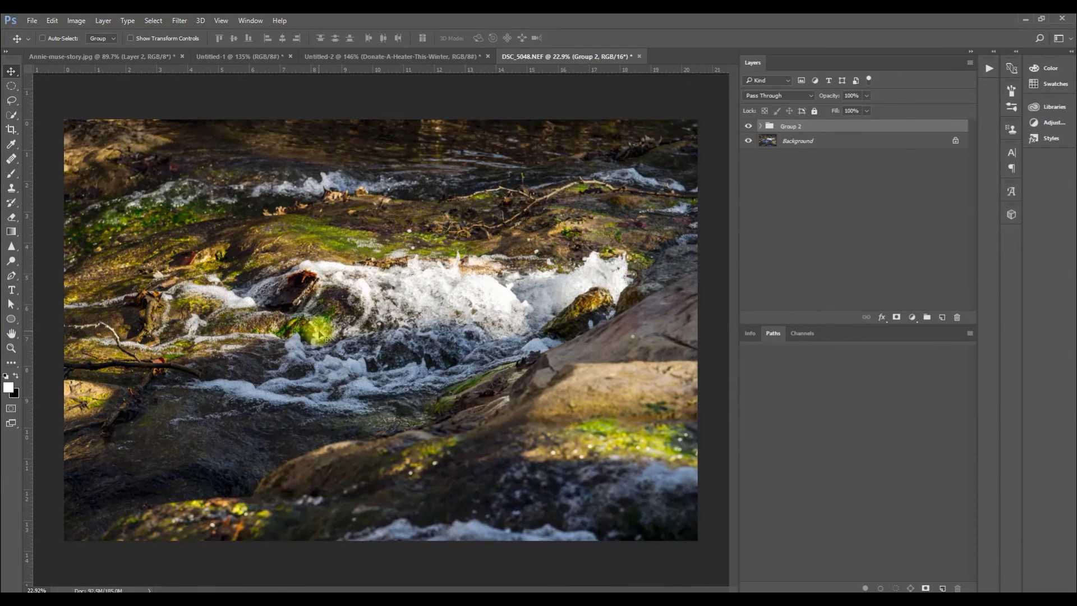